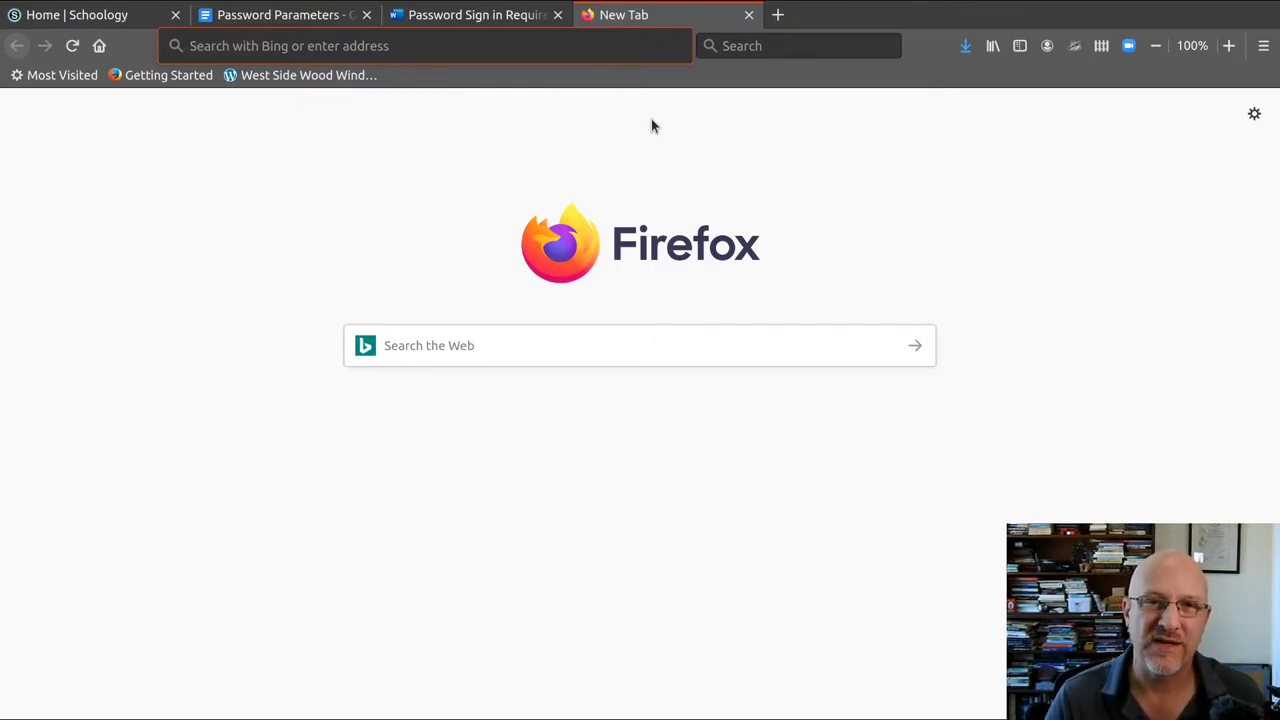
Step: In the requirements document, highlight the sample student ID 010105F001 and the MM/DD/YYYY birthday format
click(470, 15)
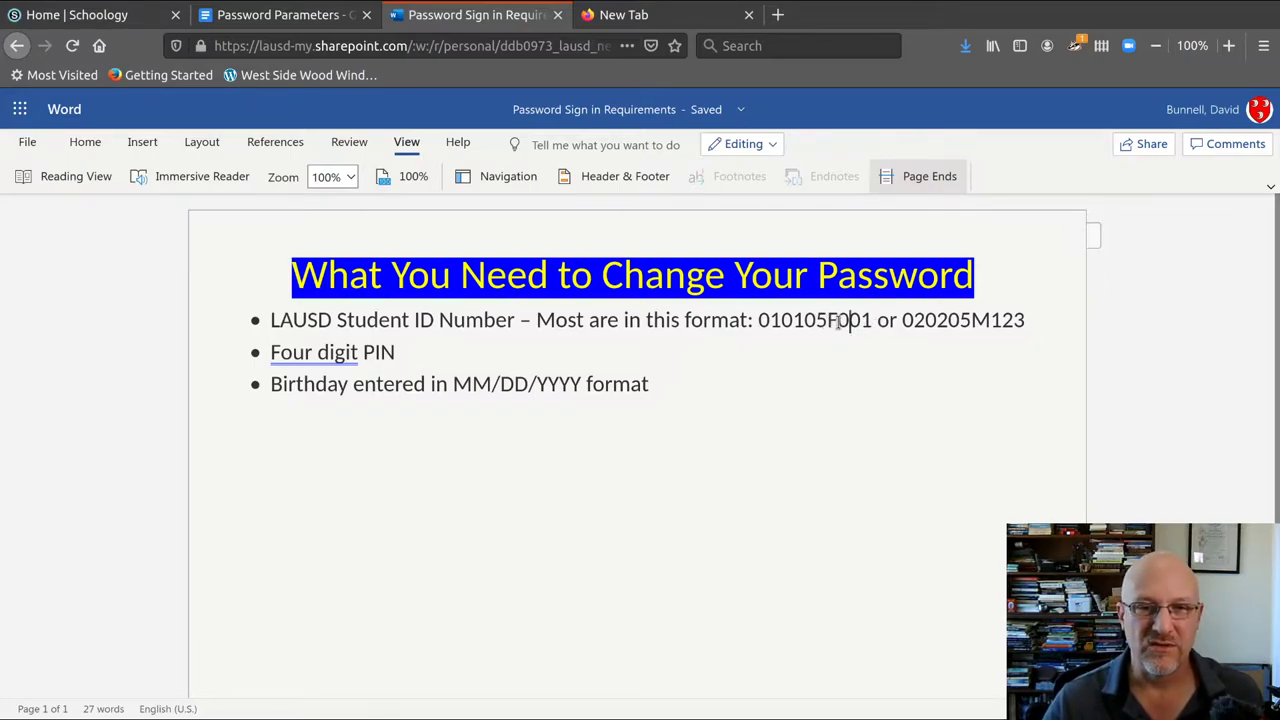
drag(838, 322, 878, 330)
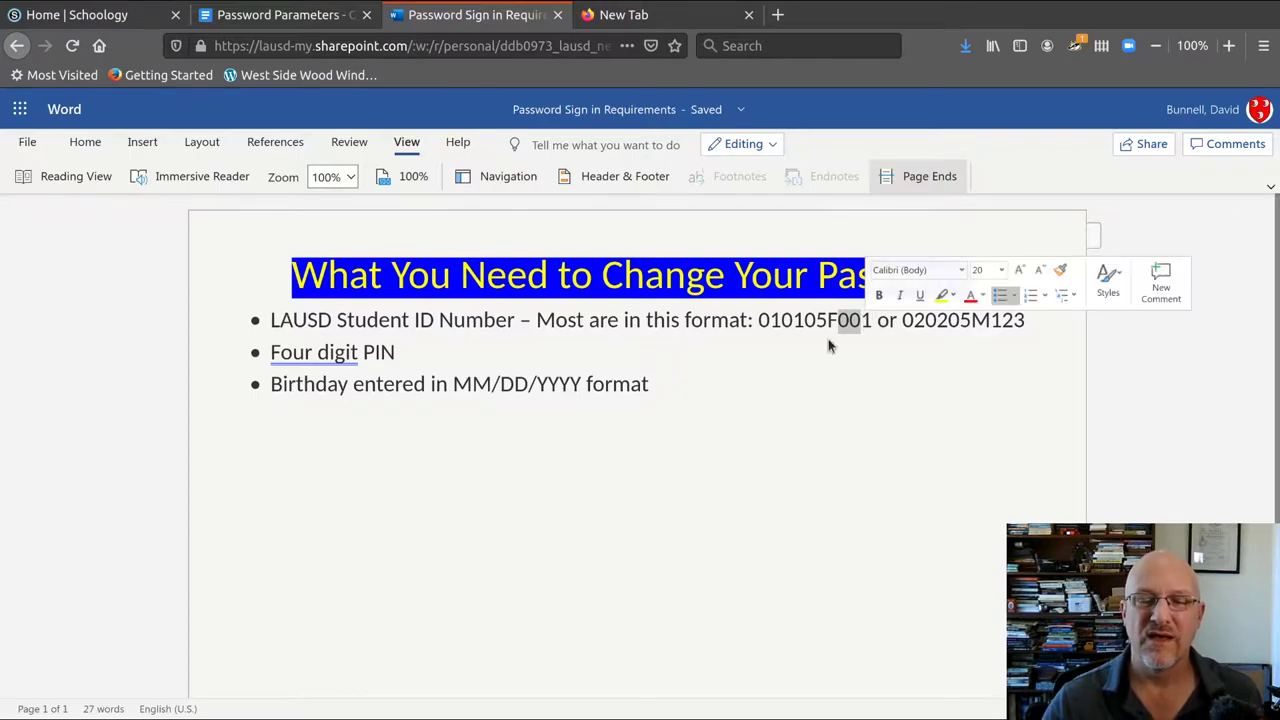
click(781, 320)
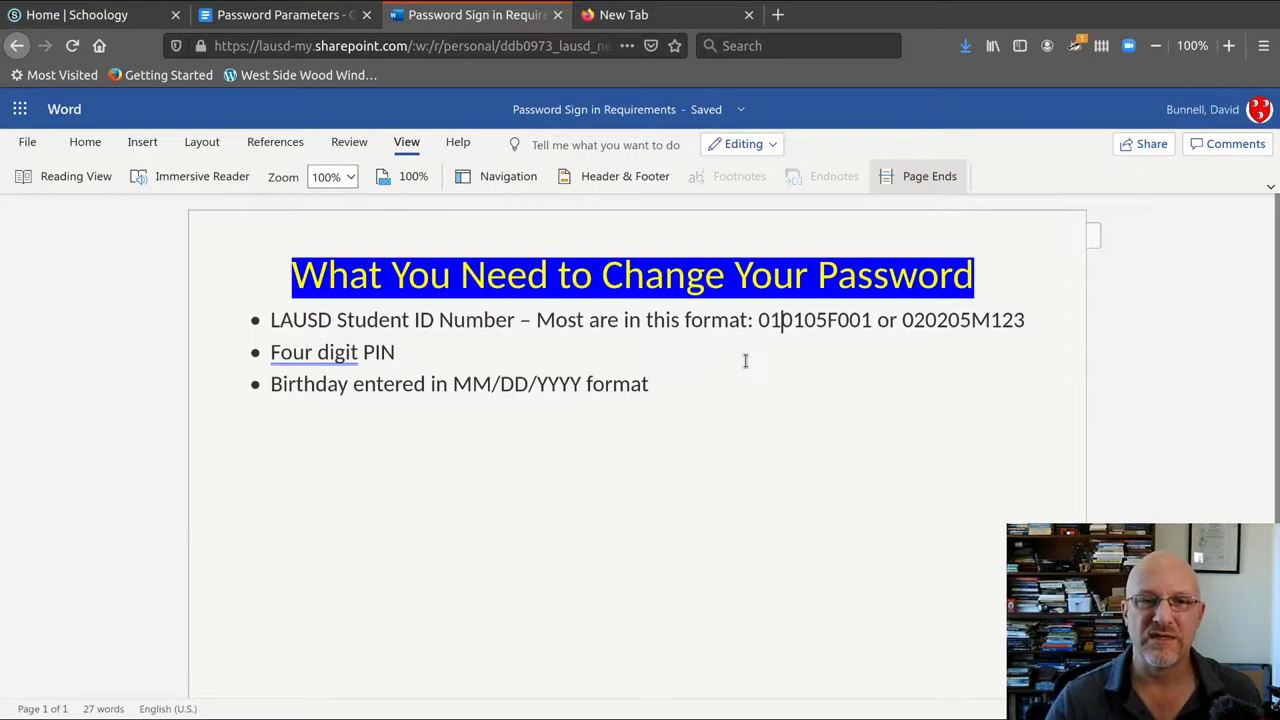
drag(760, 319, 876, 336)
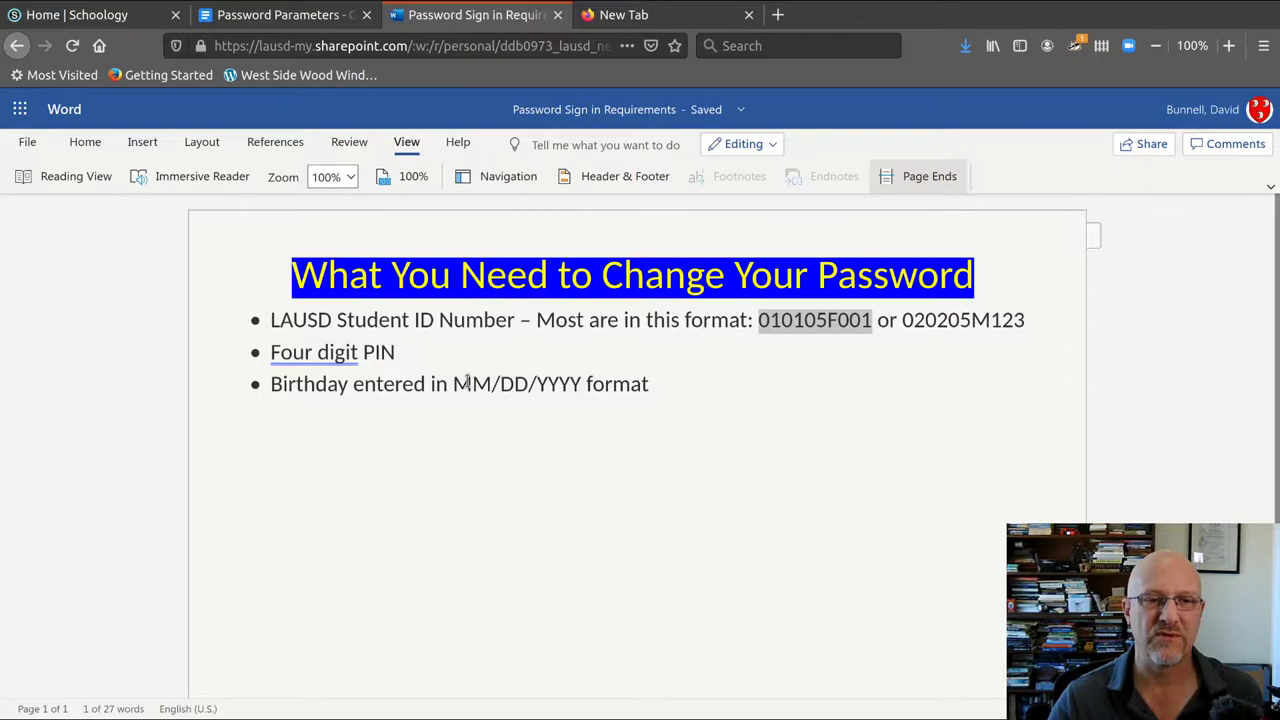
drag(452, 384, 528, 386)
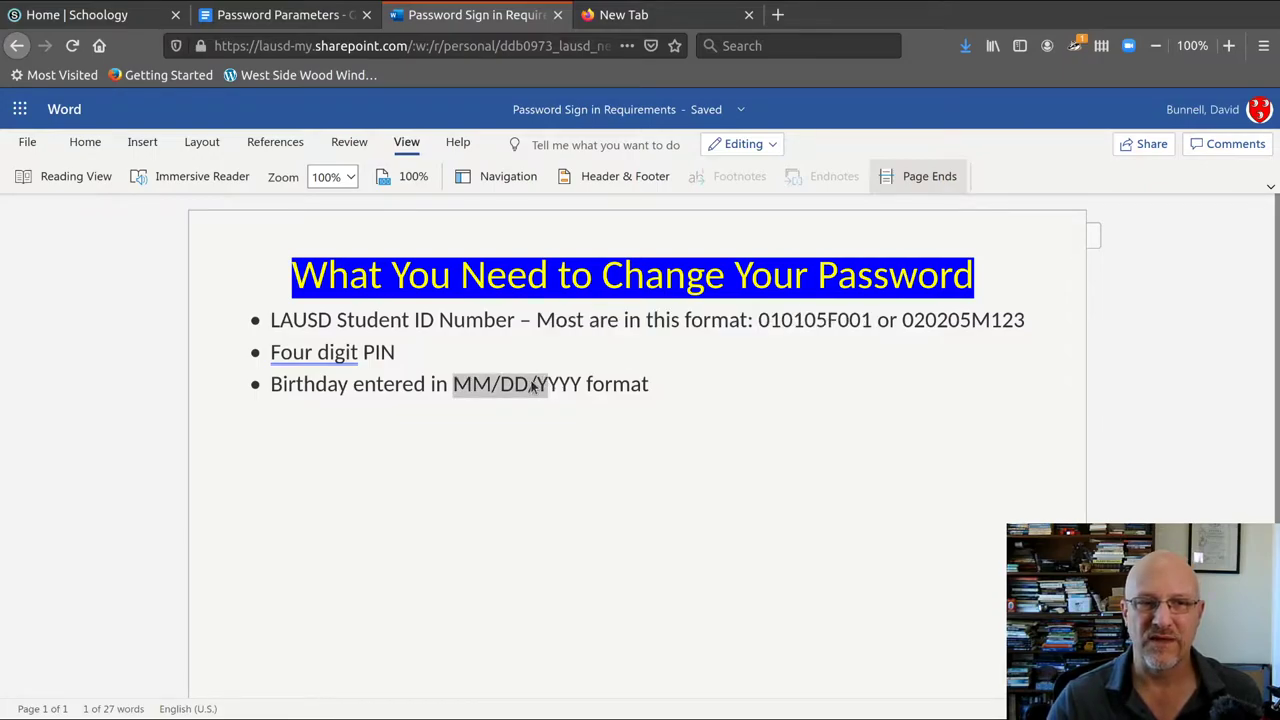
click(529, 385)
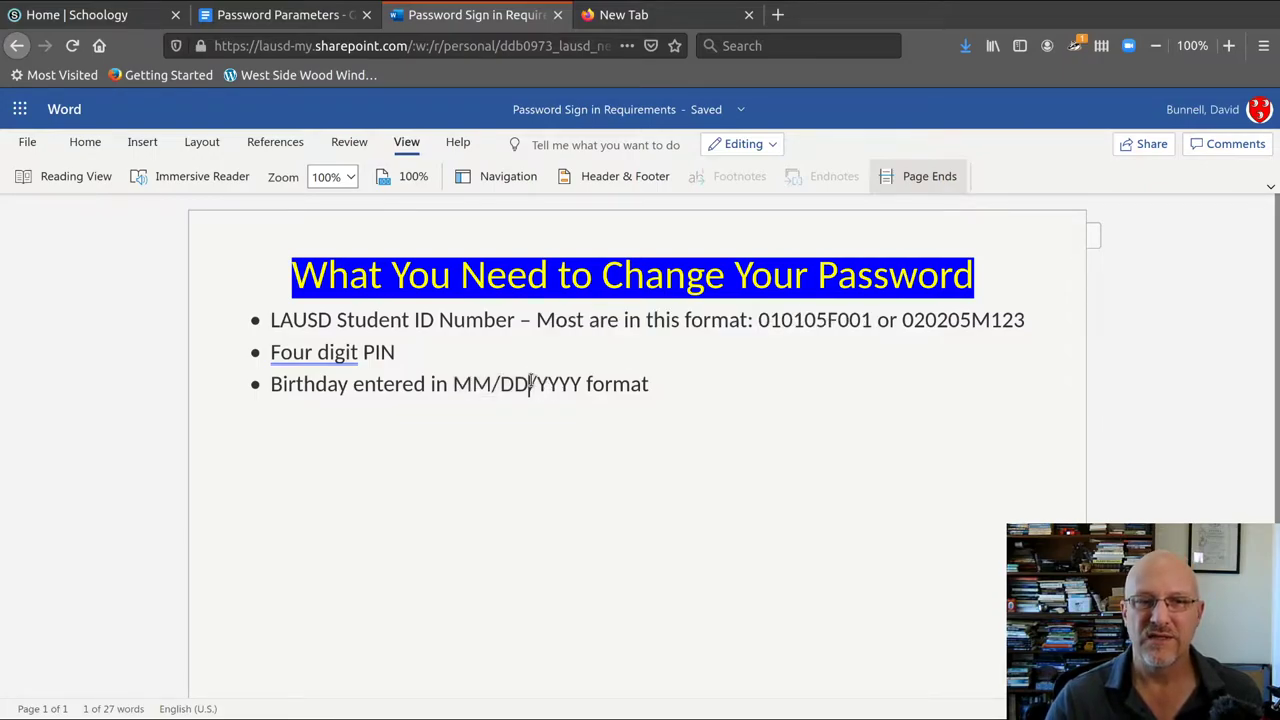
click(655, 20)
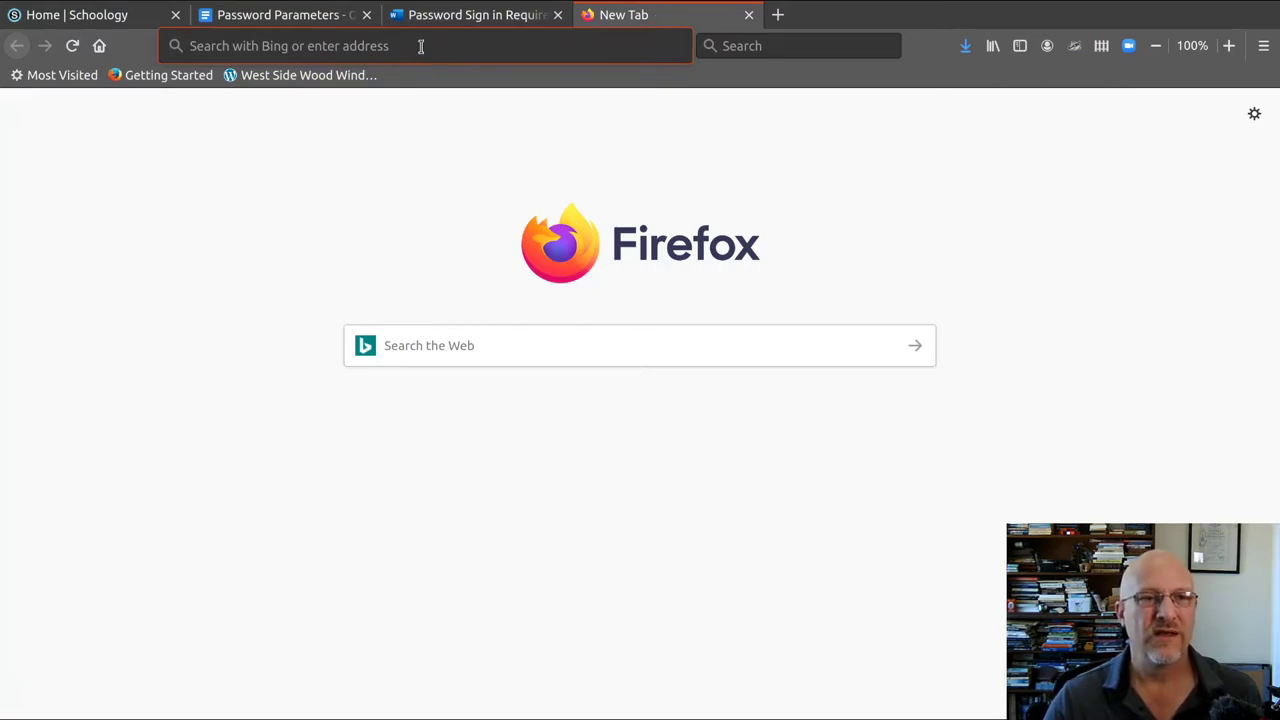
text(htt)
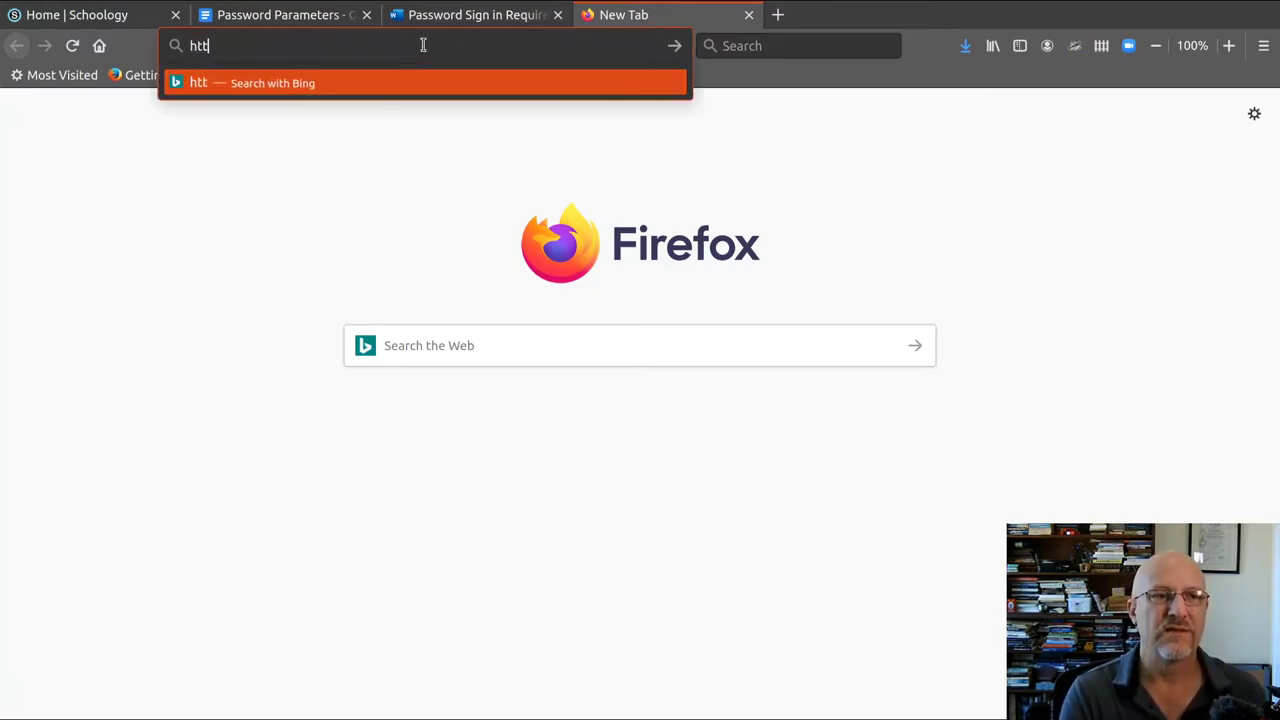
text(p)
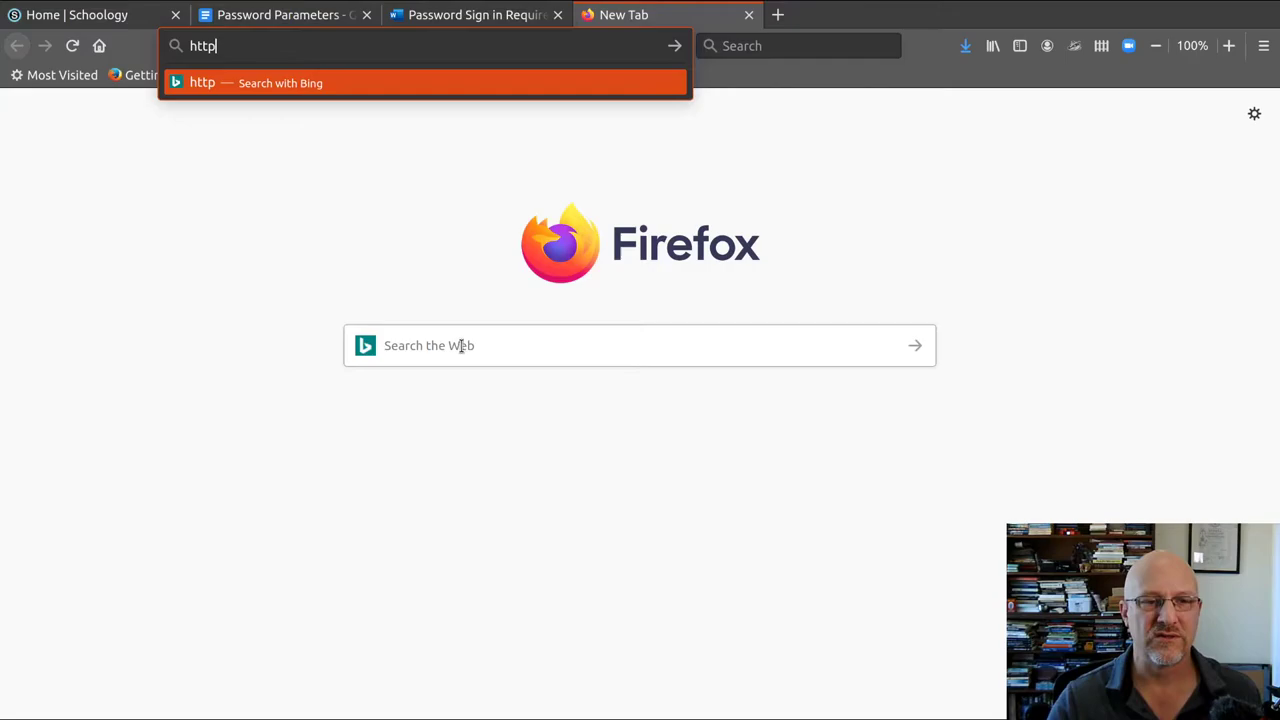
click(461, 345)
click(267, 48)
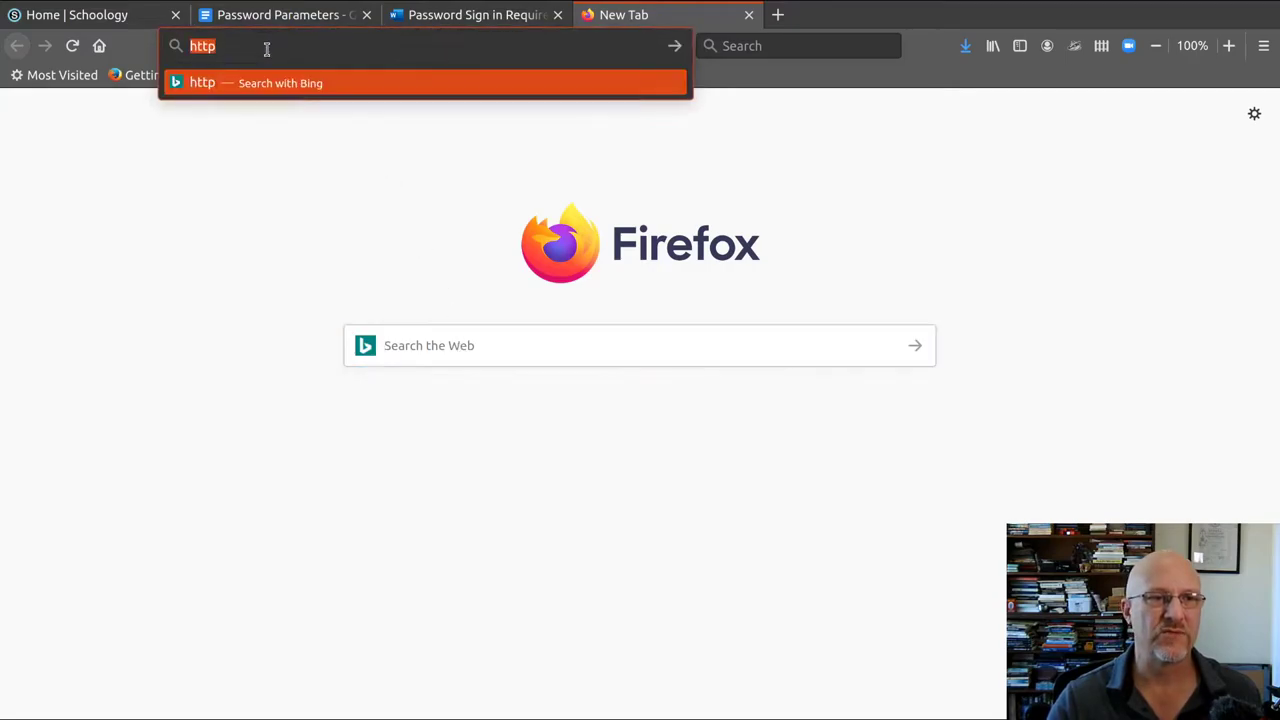
text(s)
key(BackSpace)
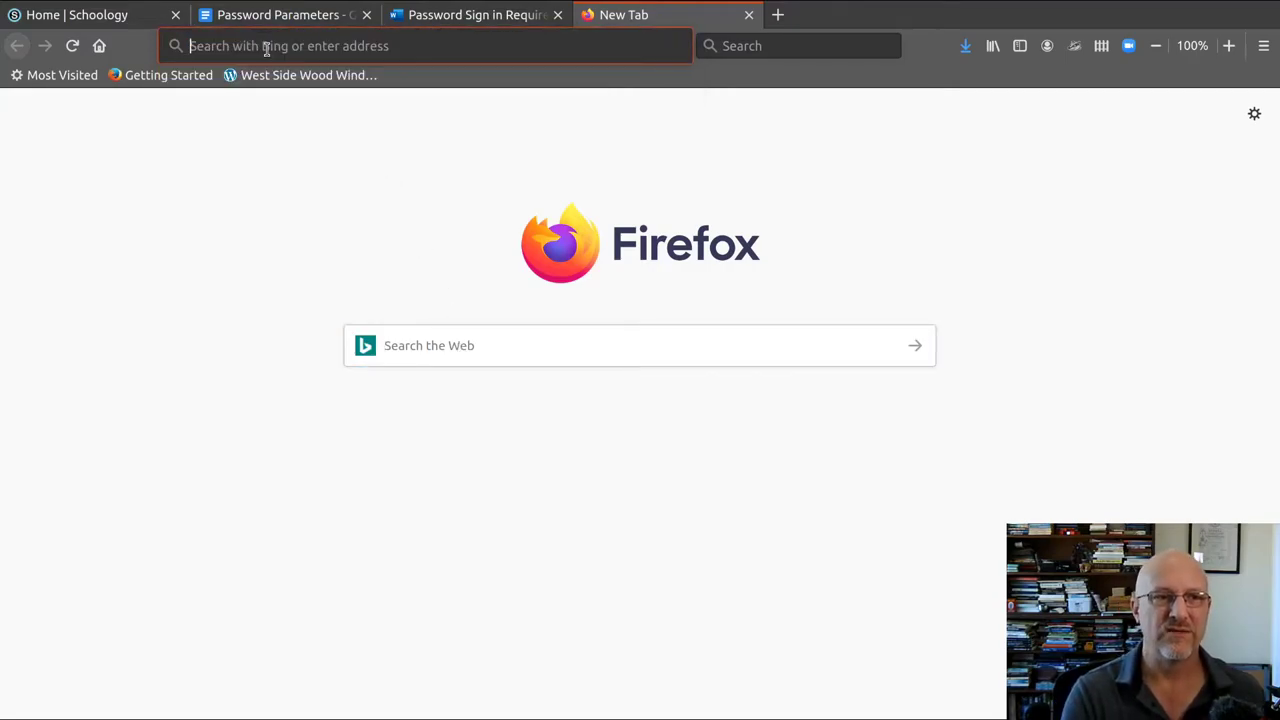
text(https:)
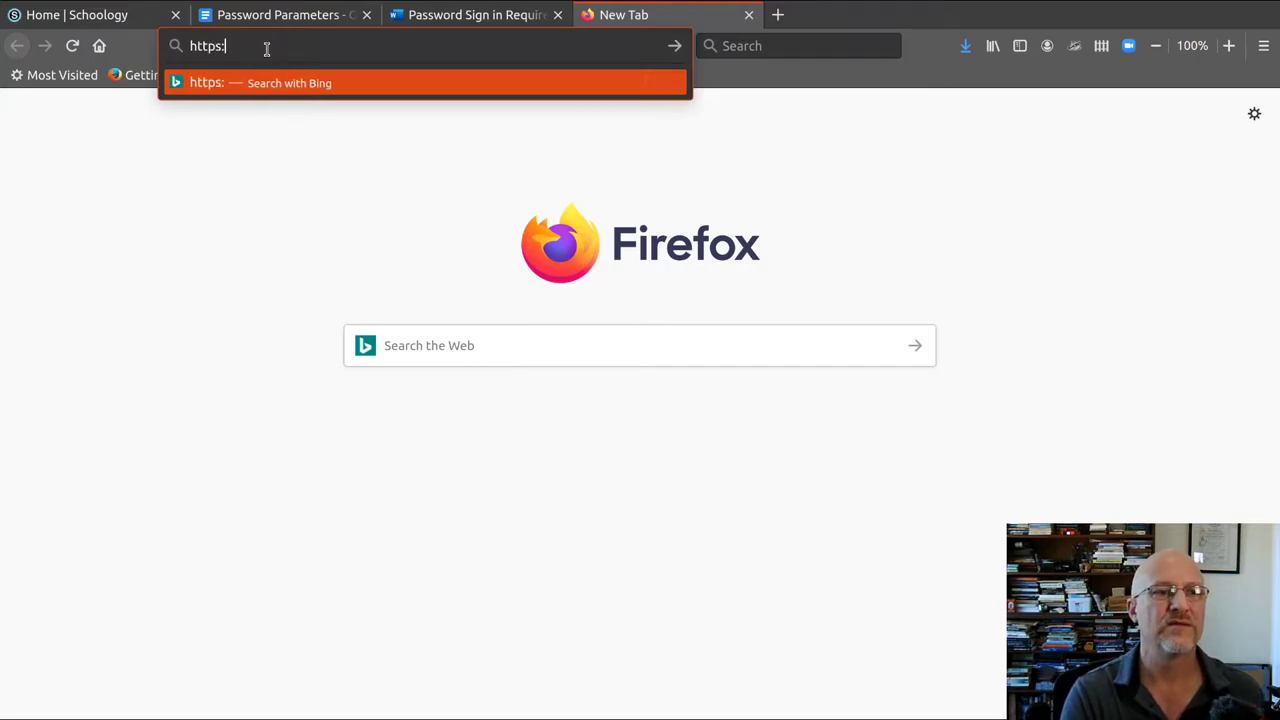
text(//mylogin)
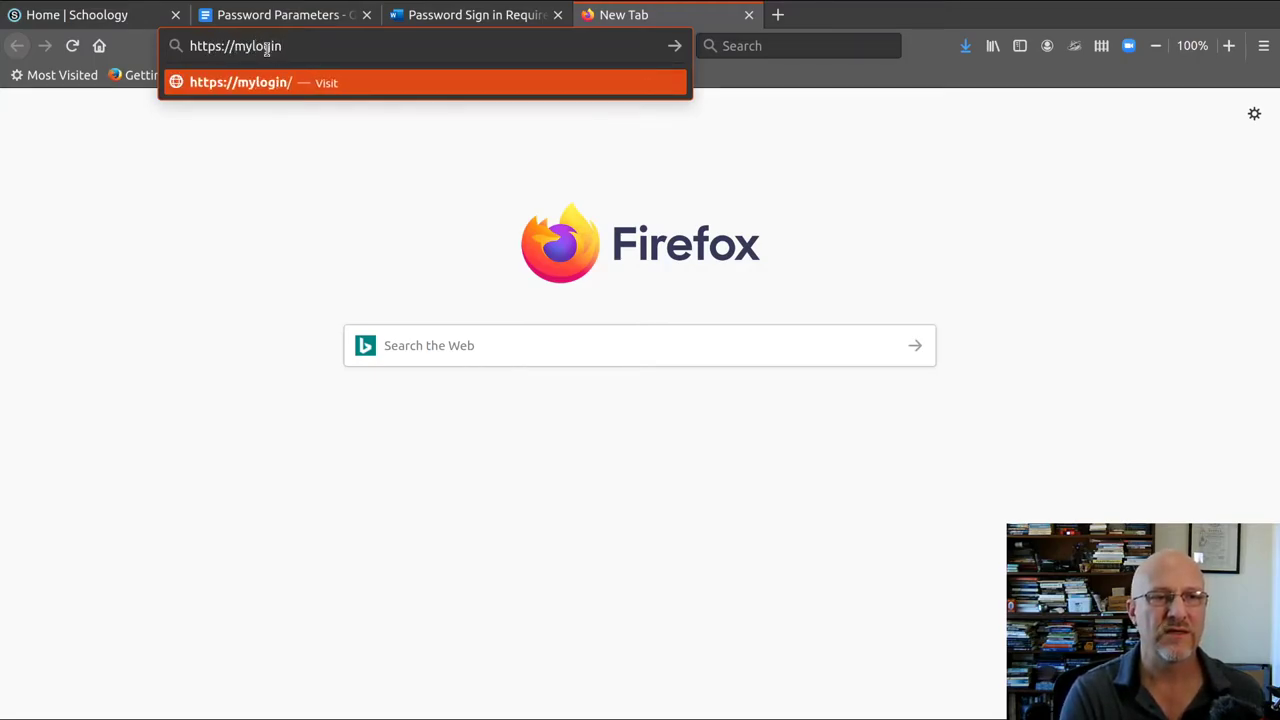
text(.lausd.net)
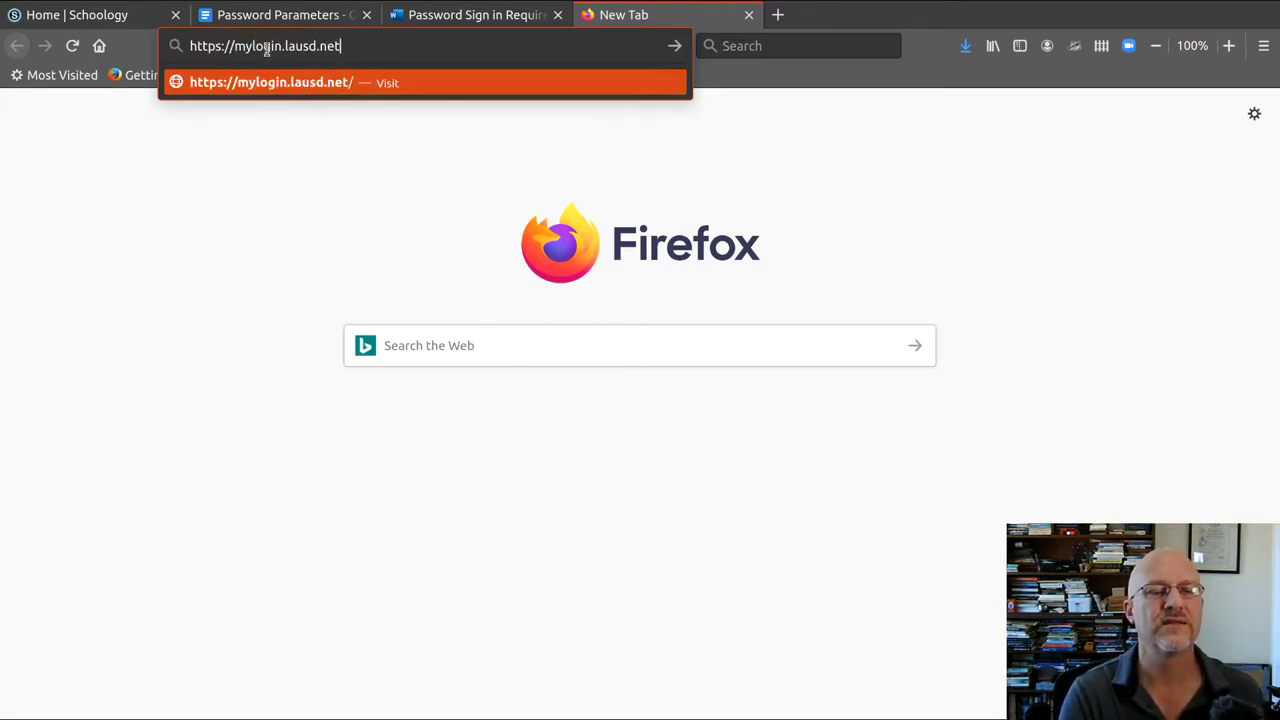
key(Return)
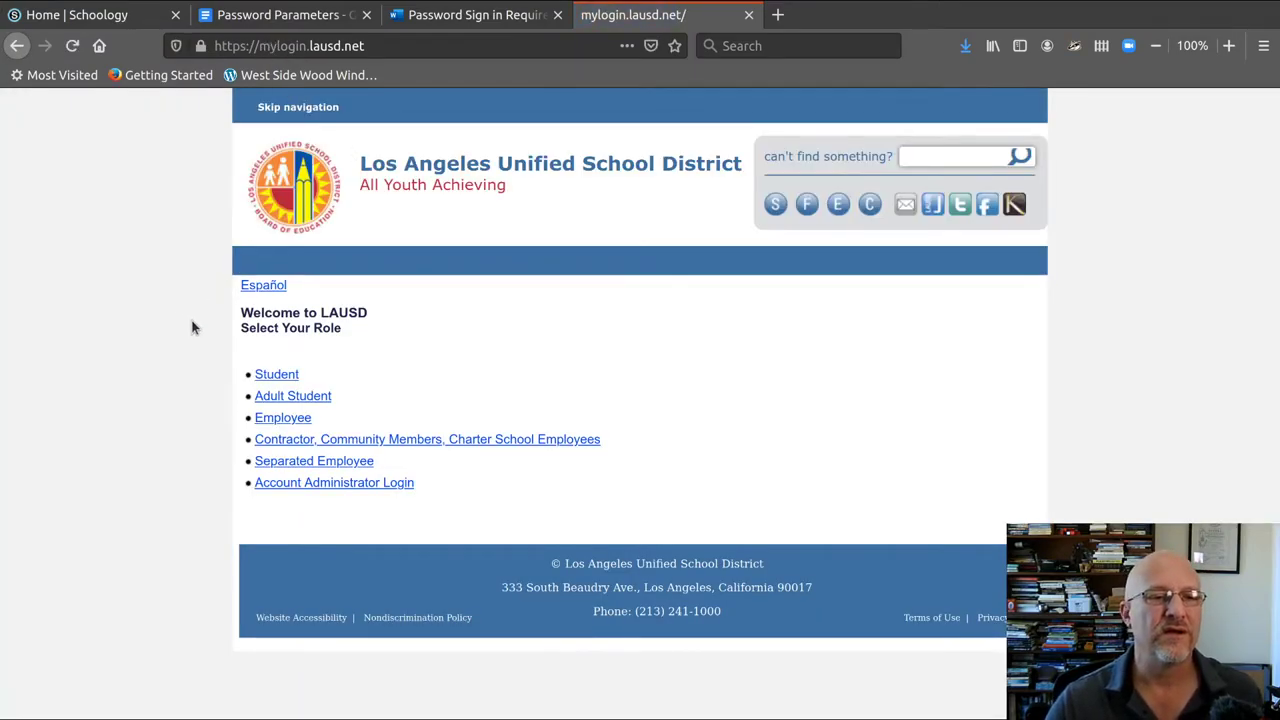
Step: As a Student, choose to activate the account or reset the password, and accept the use policy
click(278, 376)
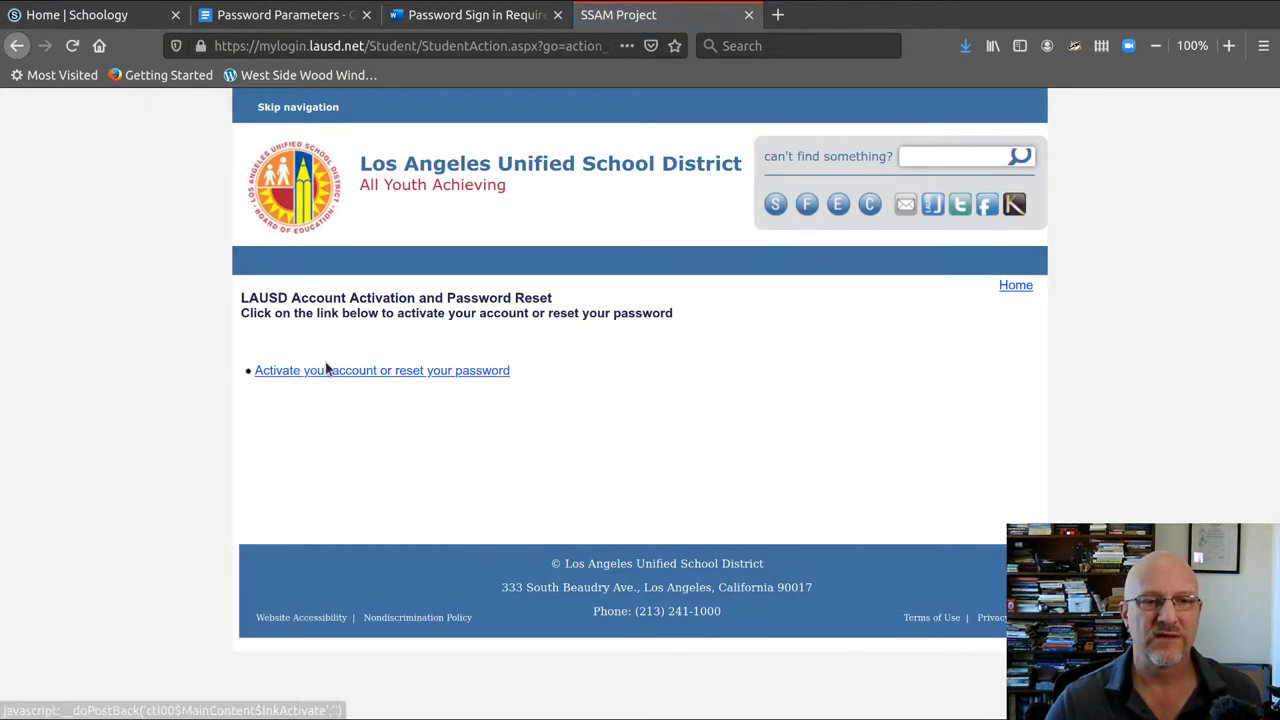
click(326, 370)
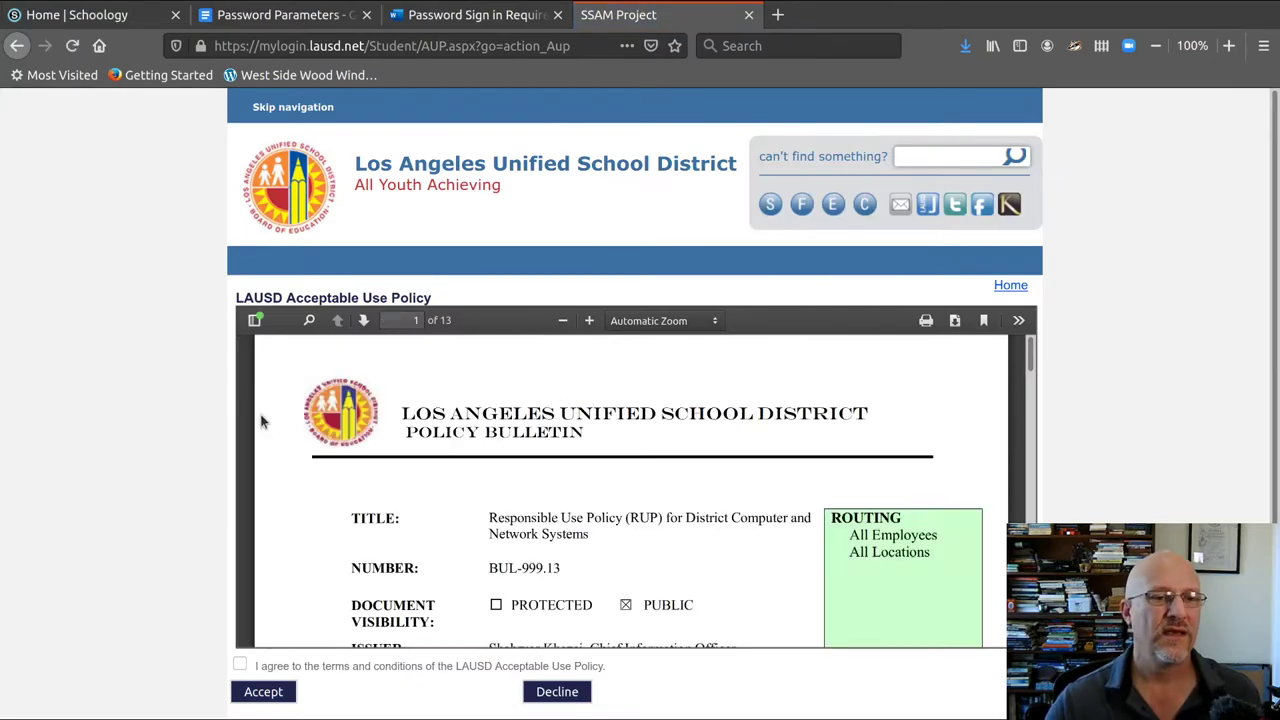
scroll(395, 440, down, 5)
scroll(395, 444, up, 5)
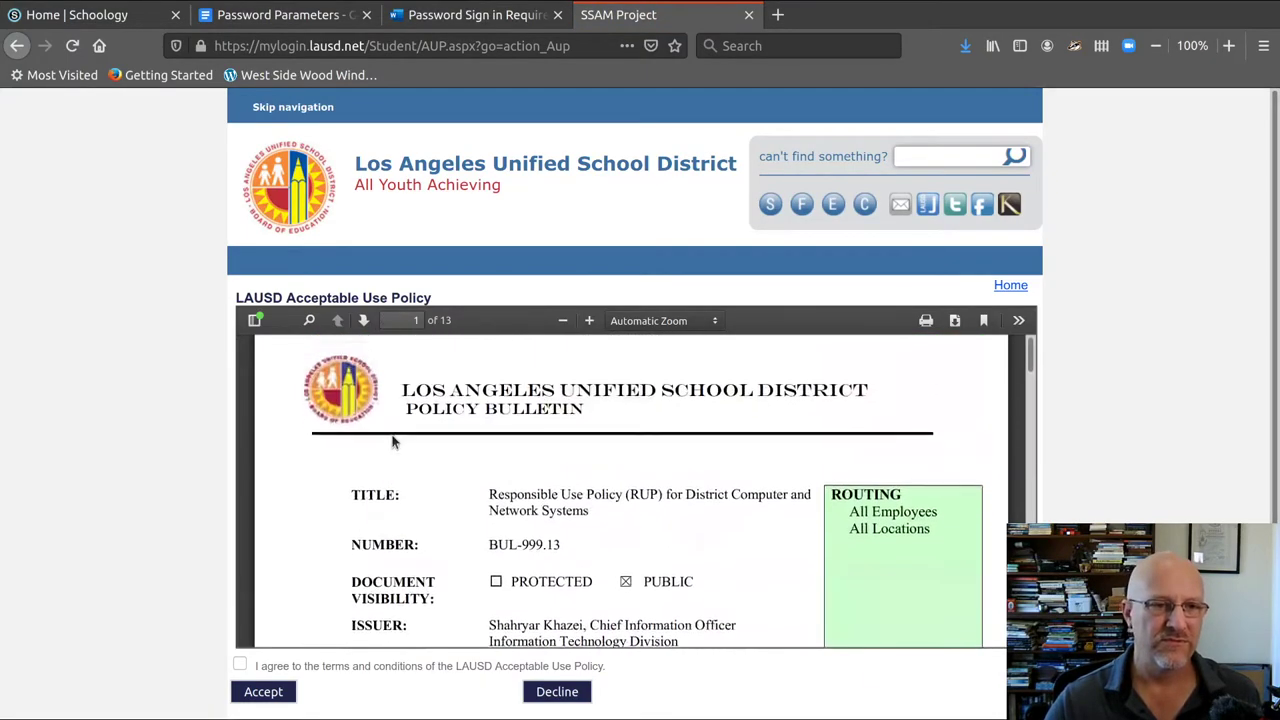
scroll(392, 442, down, 1)
scroll(355, 470, up, 2)
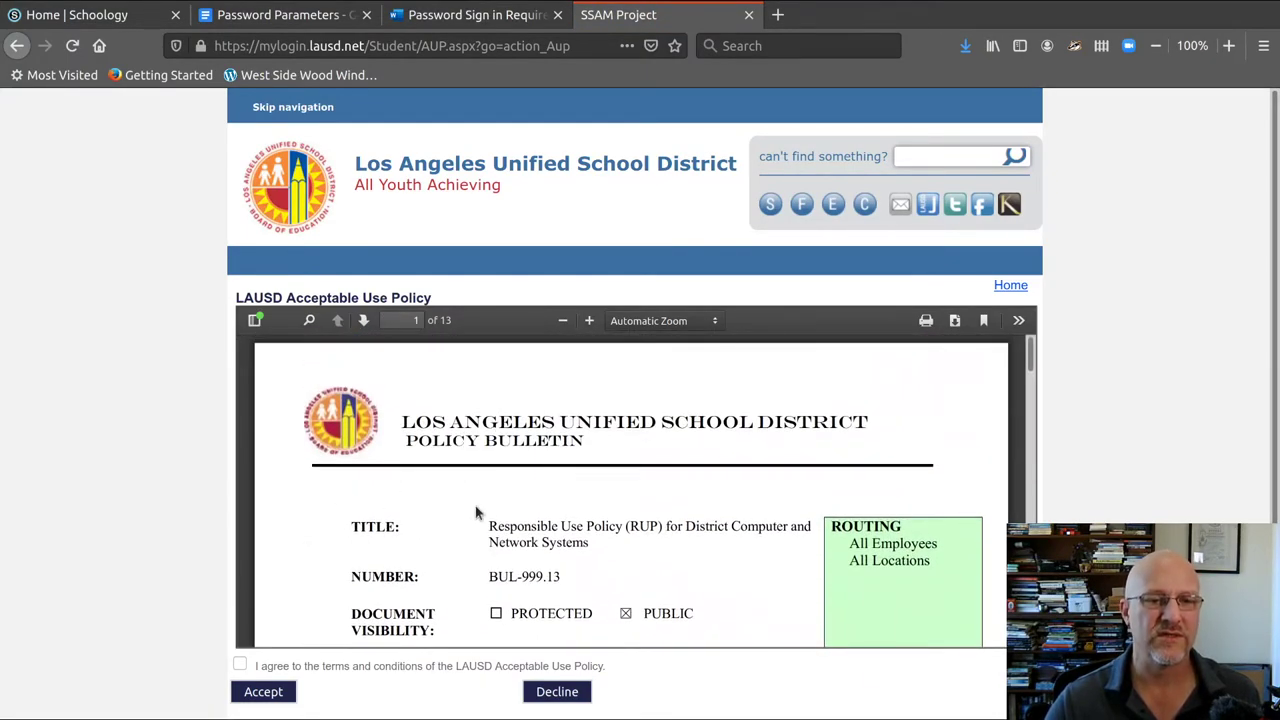
click(241, 666)
click(263, 692)
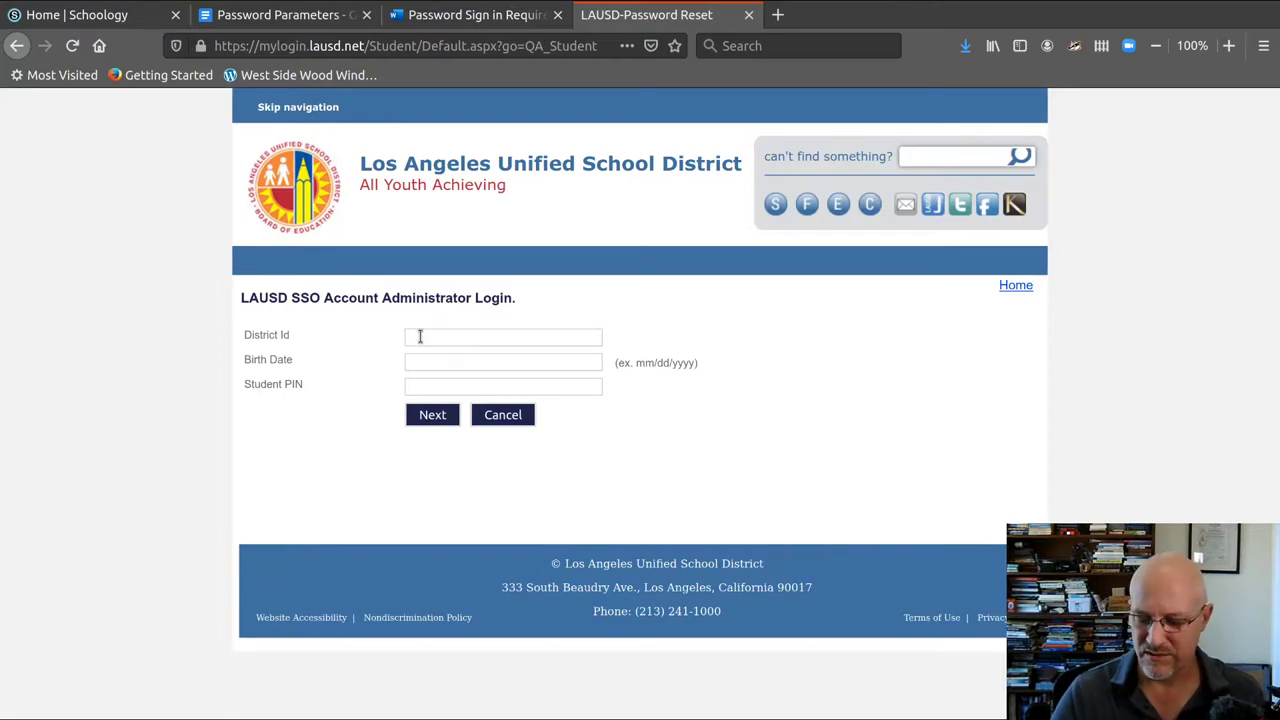
Step: Submit the reset form with a sample District Id, an MM/DD/YYYY birth date and a four-digit PIN
text(0101)
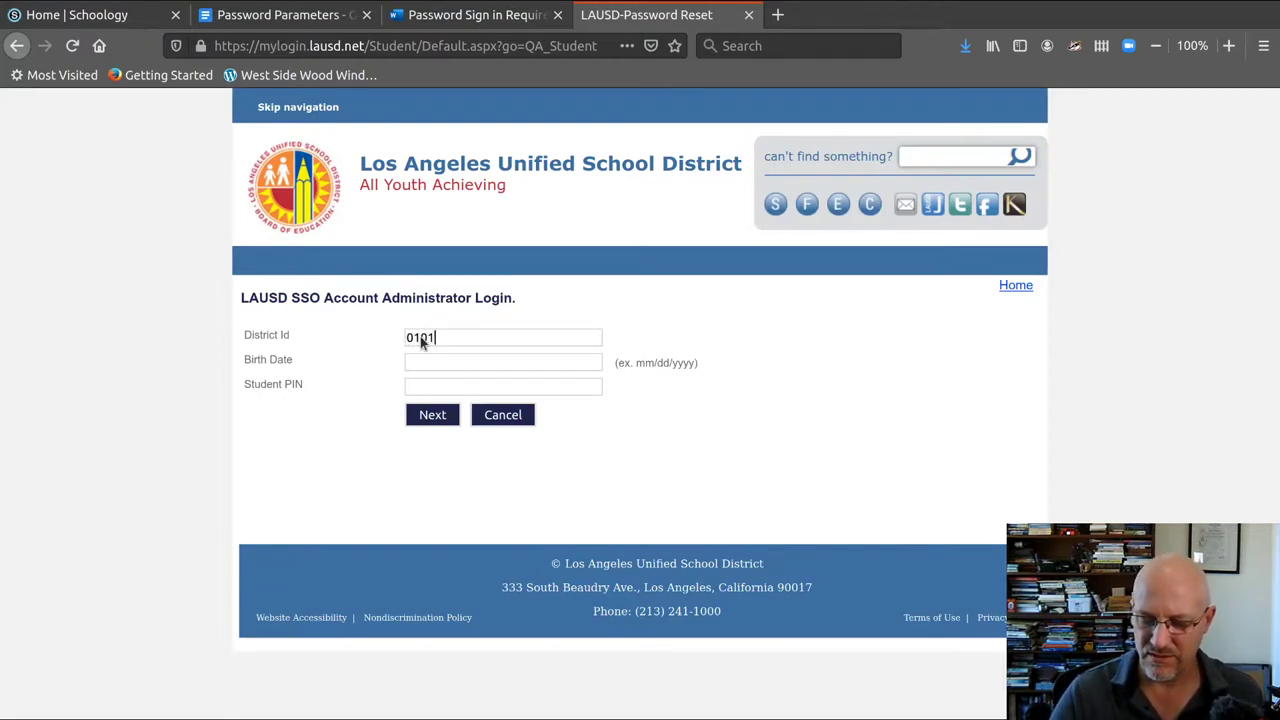
text(05)
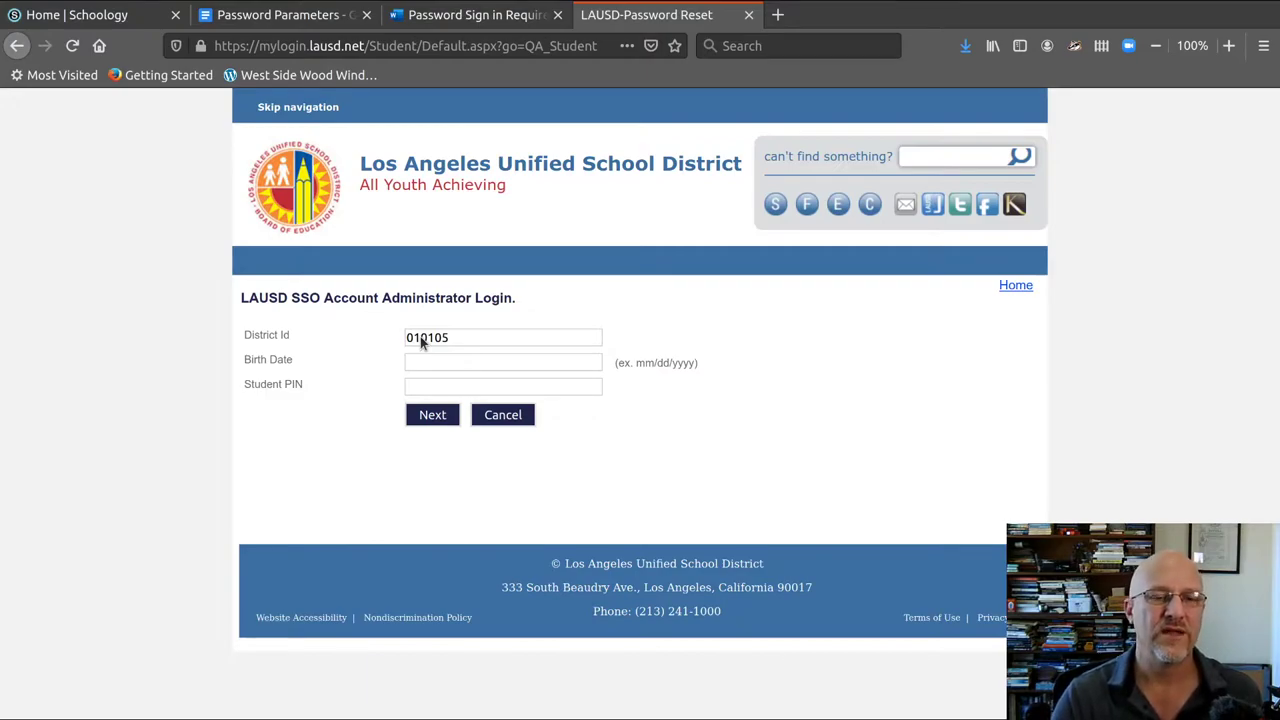
text(F123)
key(Tab)
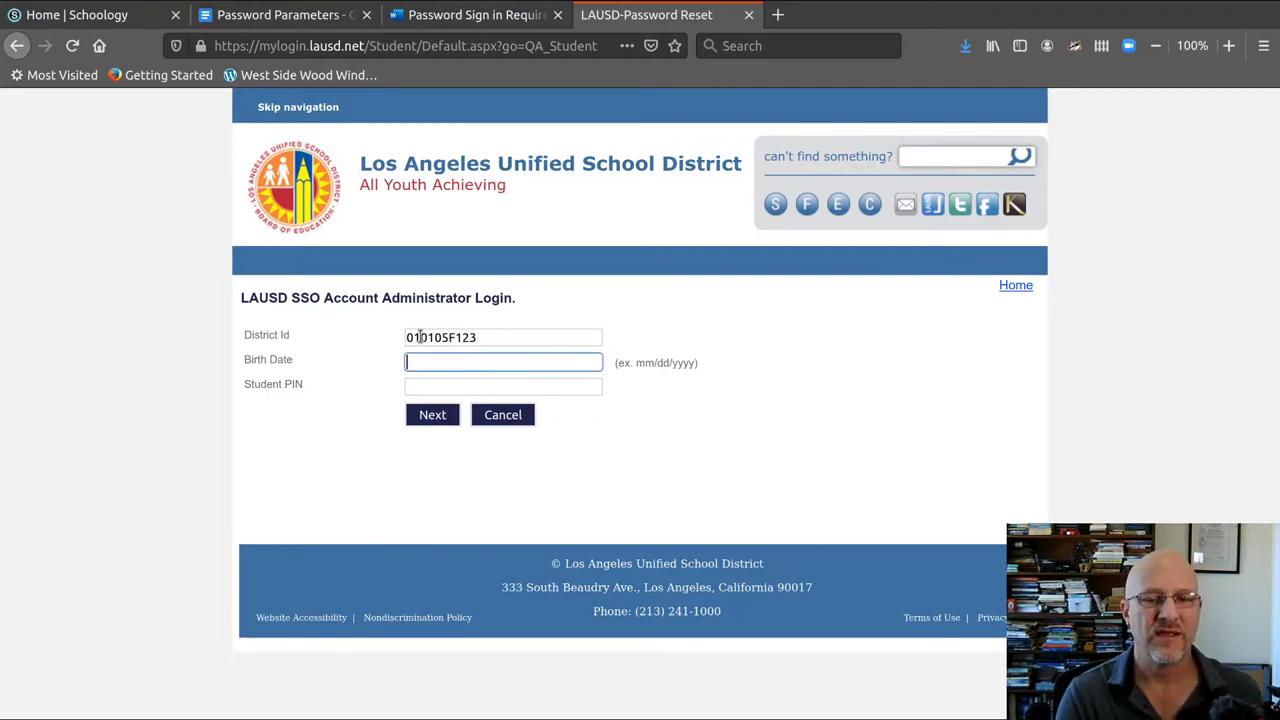
text(01/)
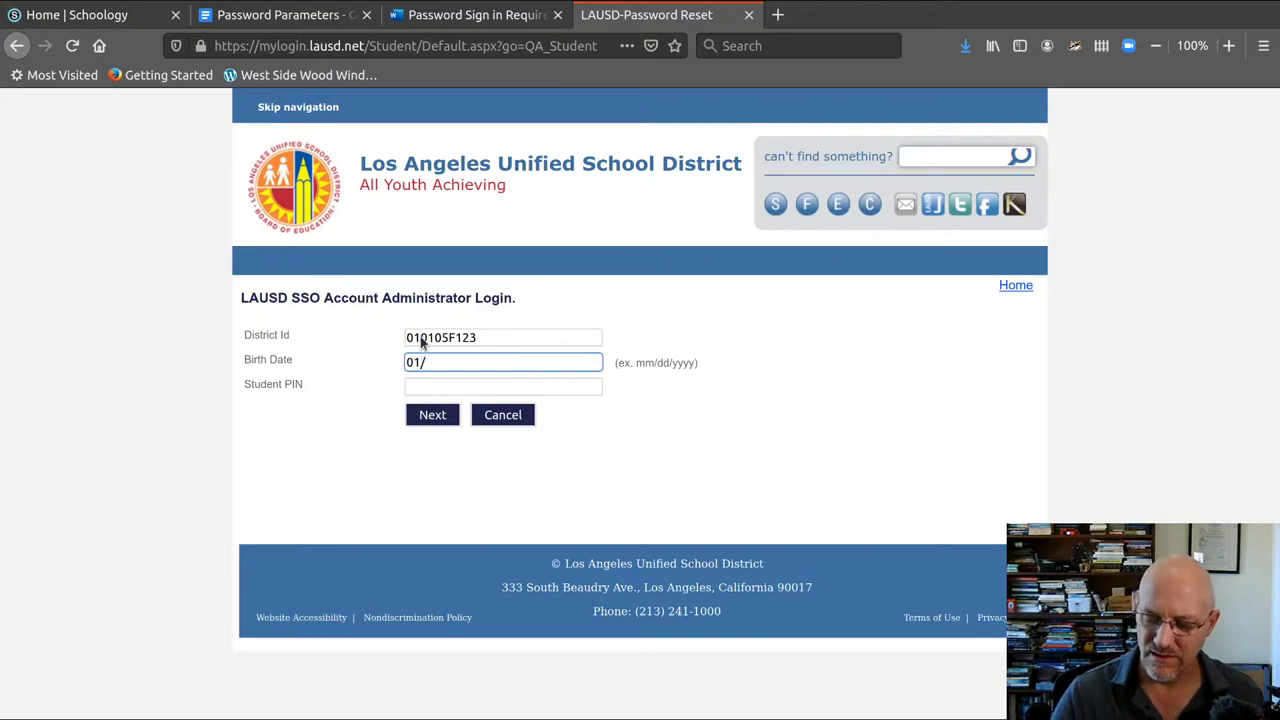
text(01/2005)
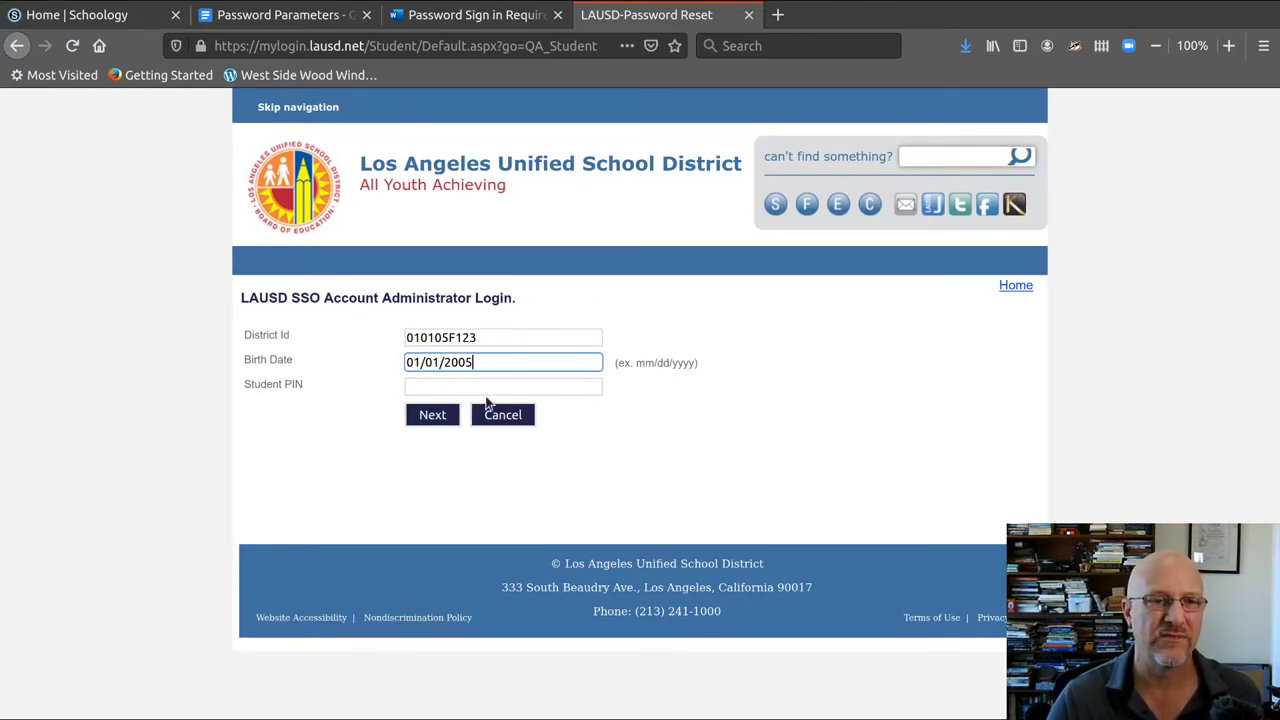
click(659, 401)
click(466, 379)
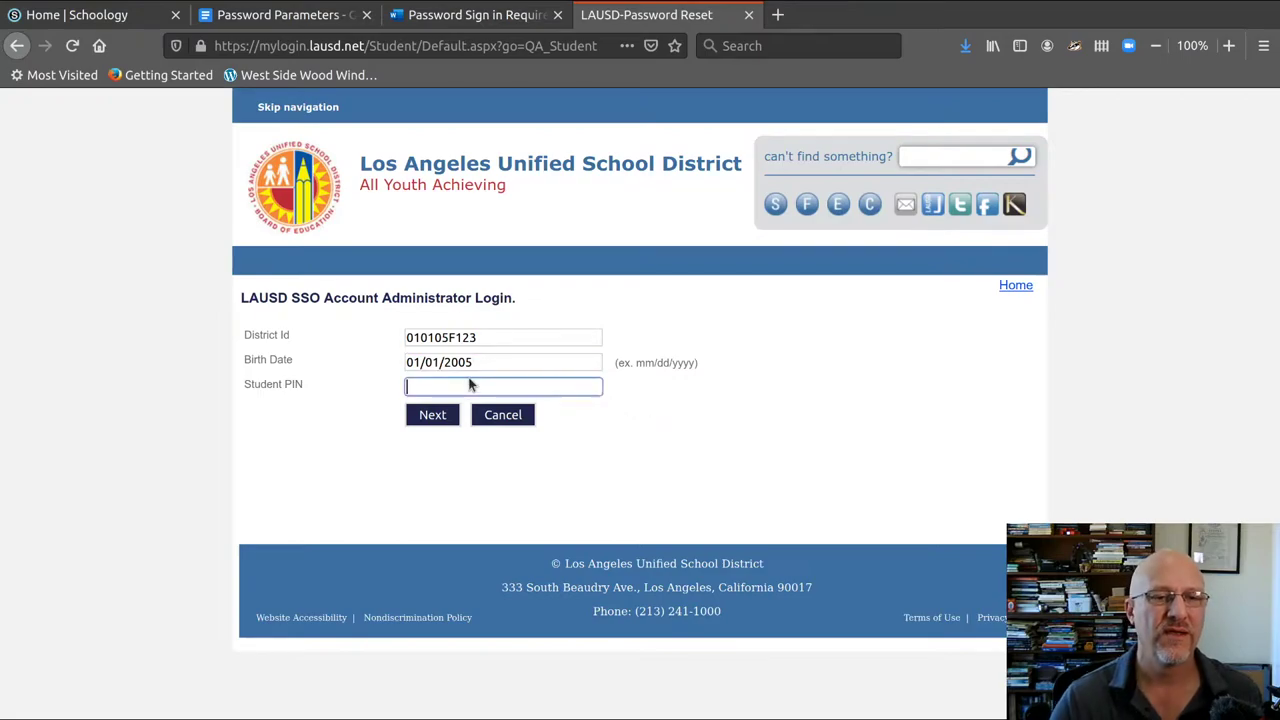
text(1234)
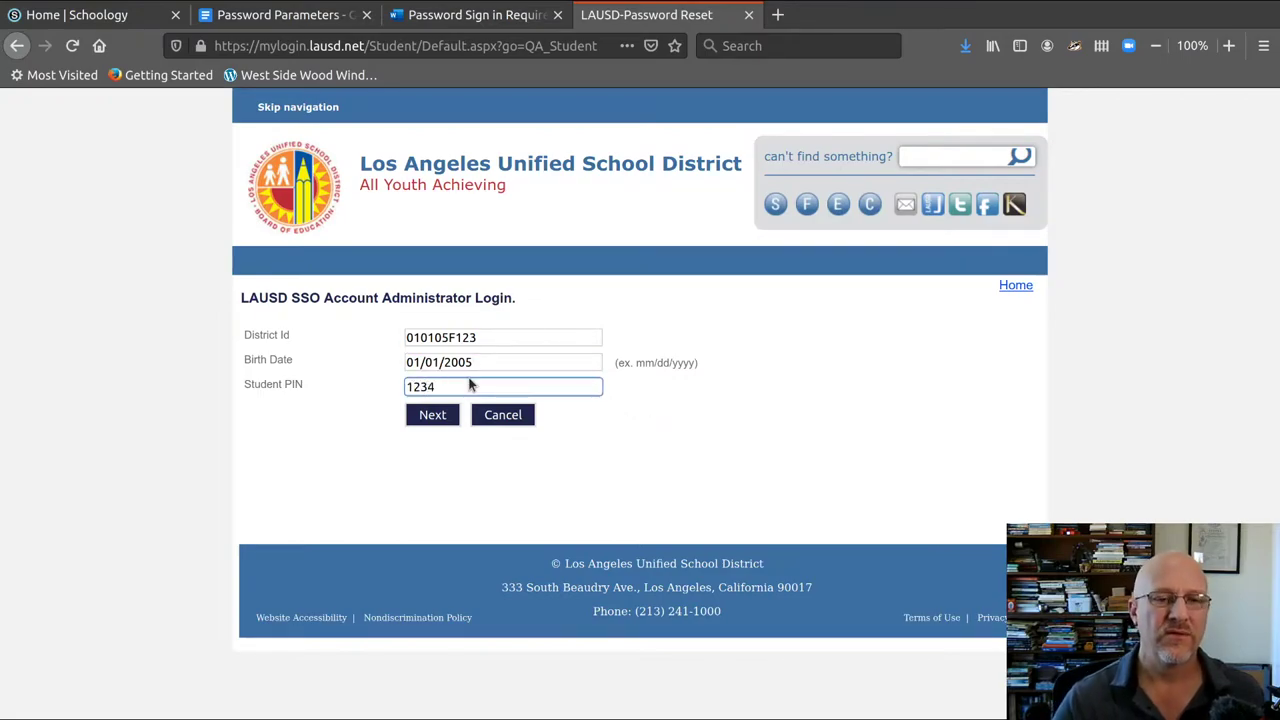
key(Return)
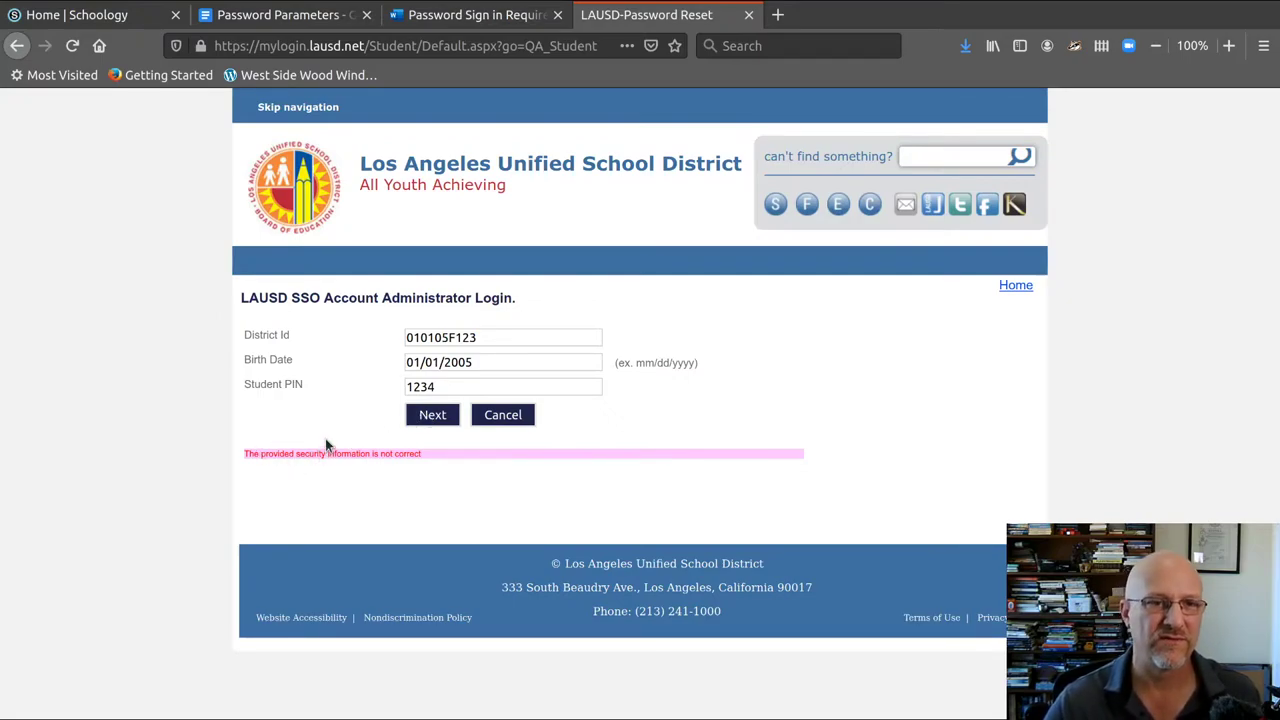
Step: In the Password Parameters document, highlight the excluded special characters in the second bullet
click(247, 18)
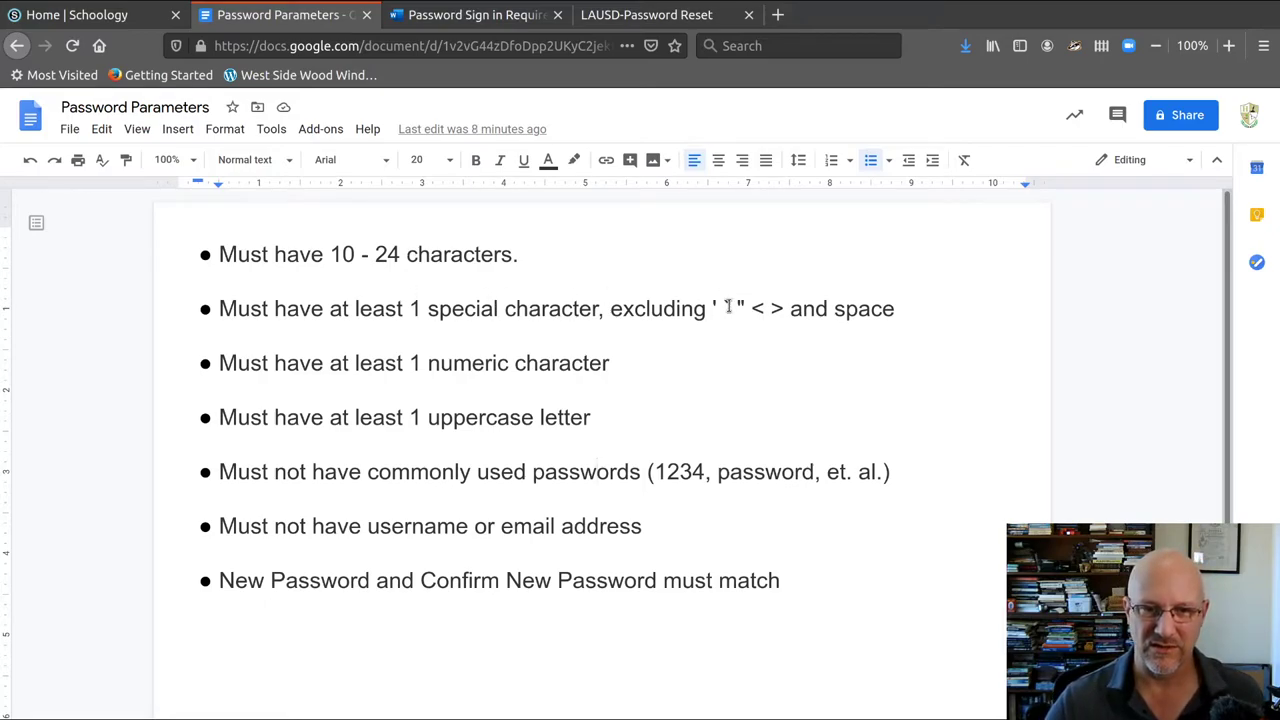
drag(711, 308, 800, 310)
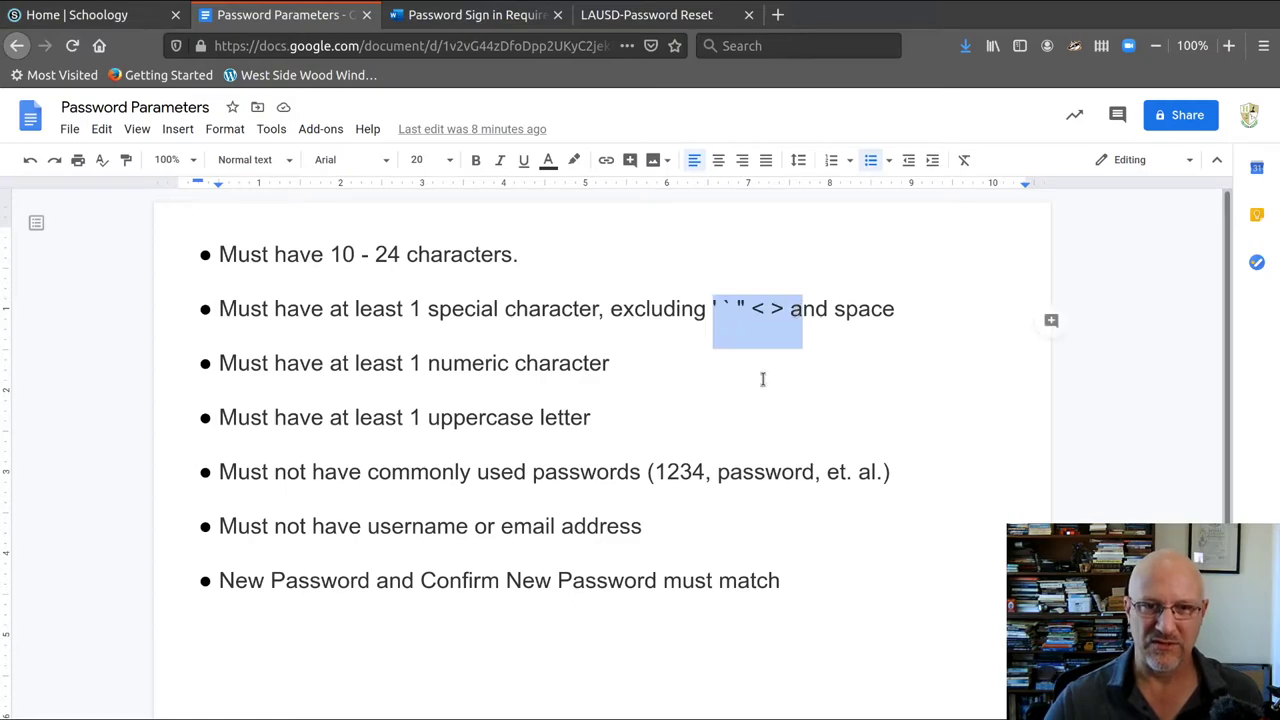
double_click(762, 379)
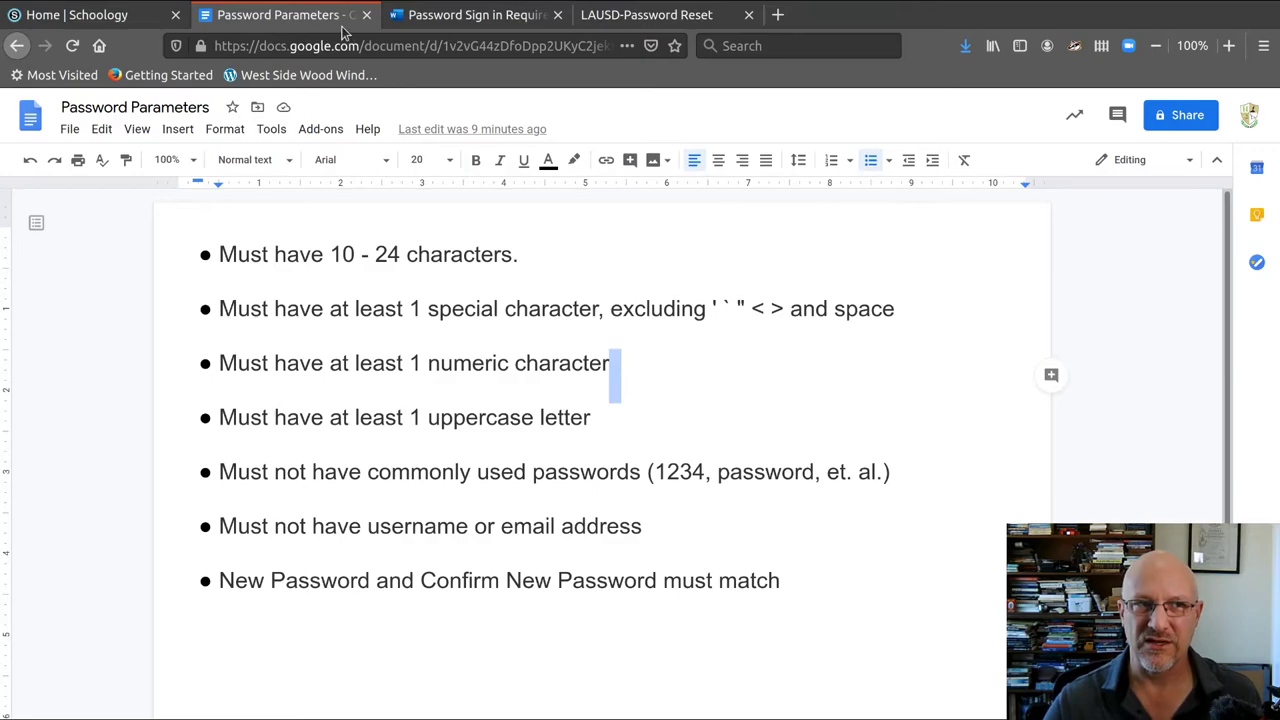
click(88, 12)
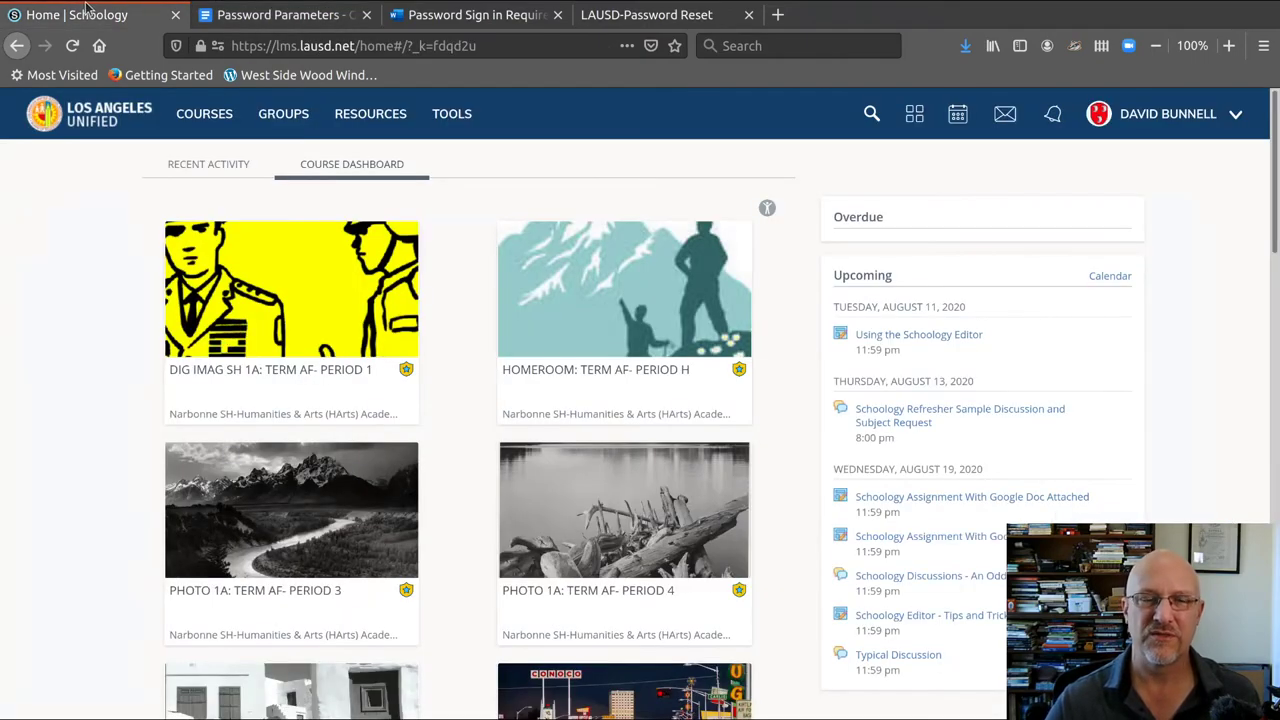
click(250, 14)
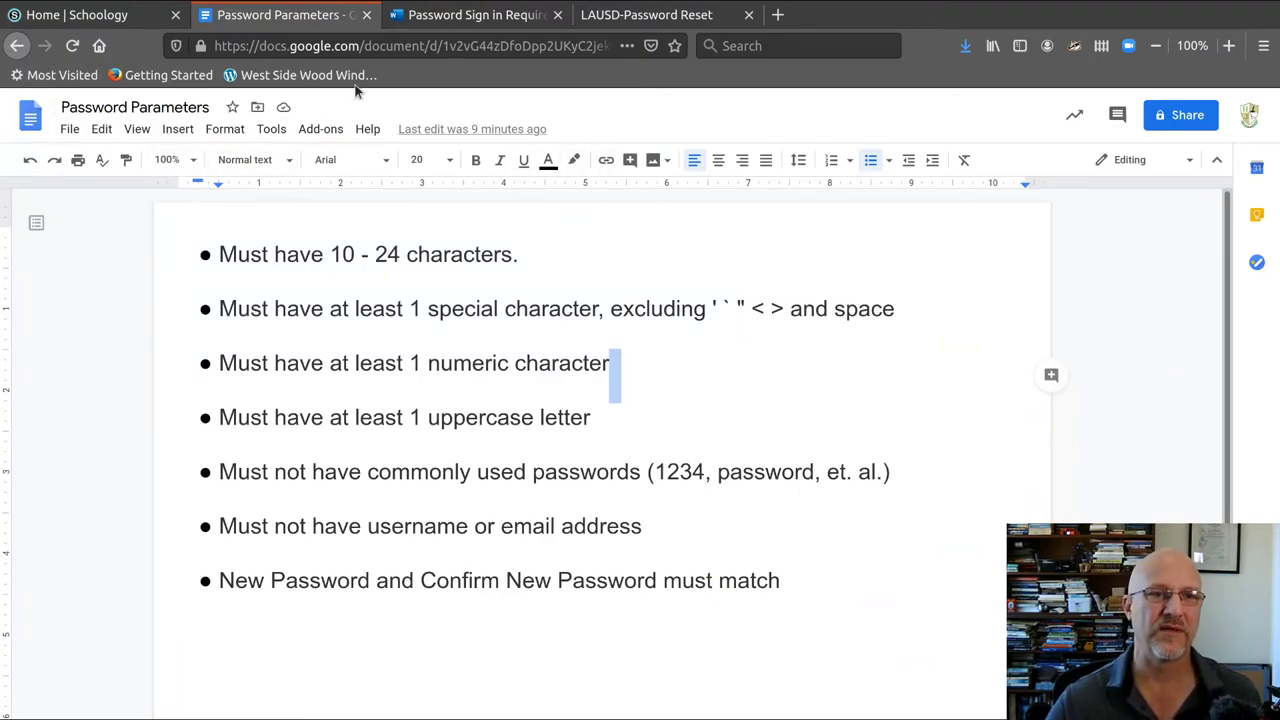
click(445, 16)
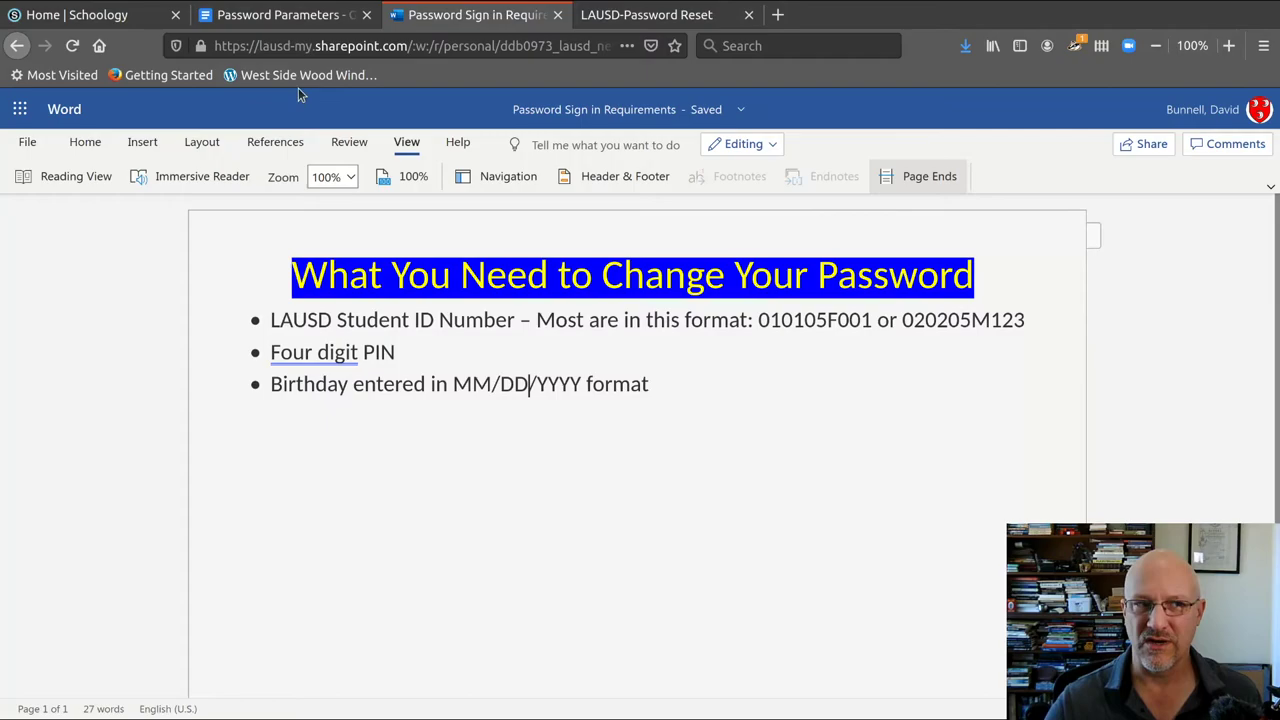
click(20, 110)
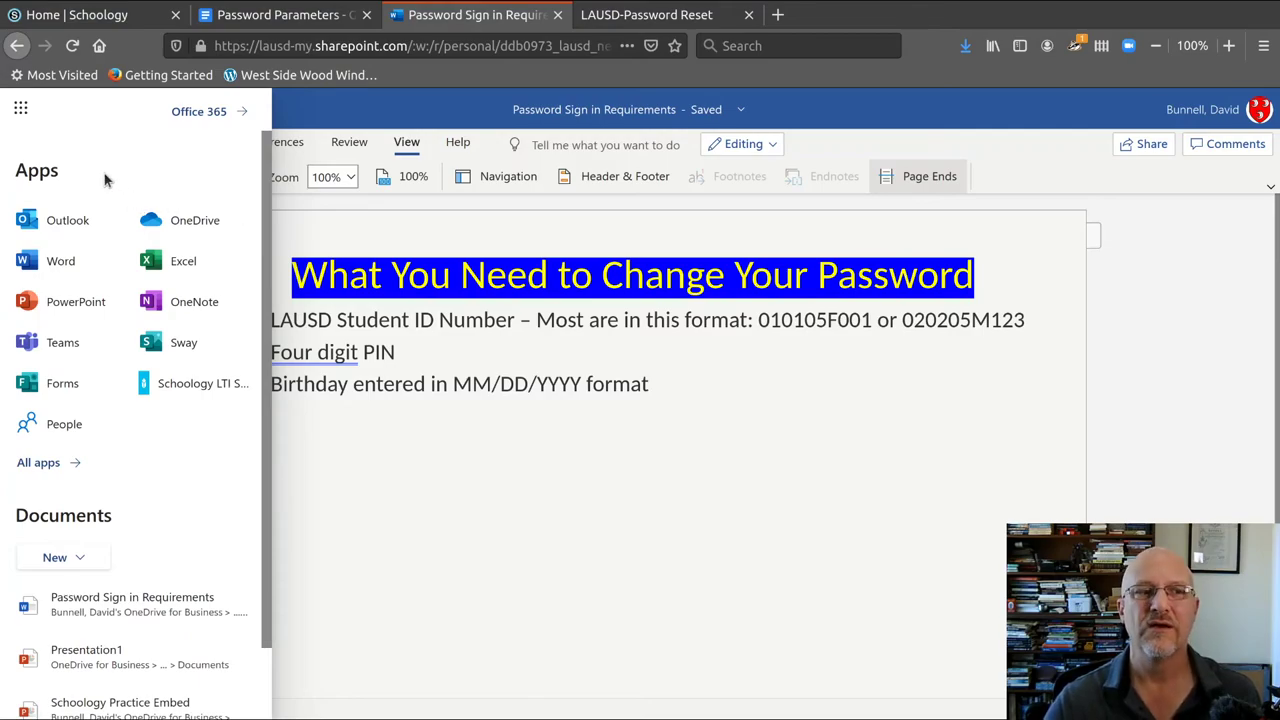
click(22, 111)
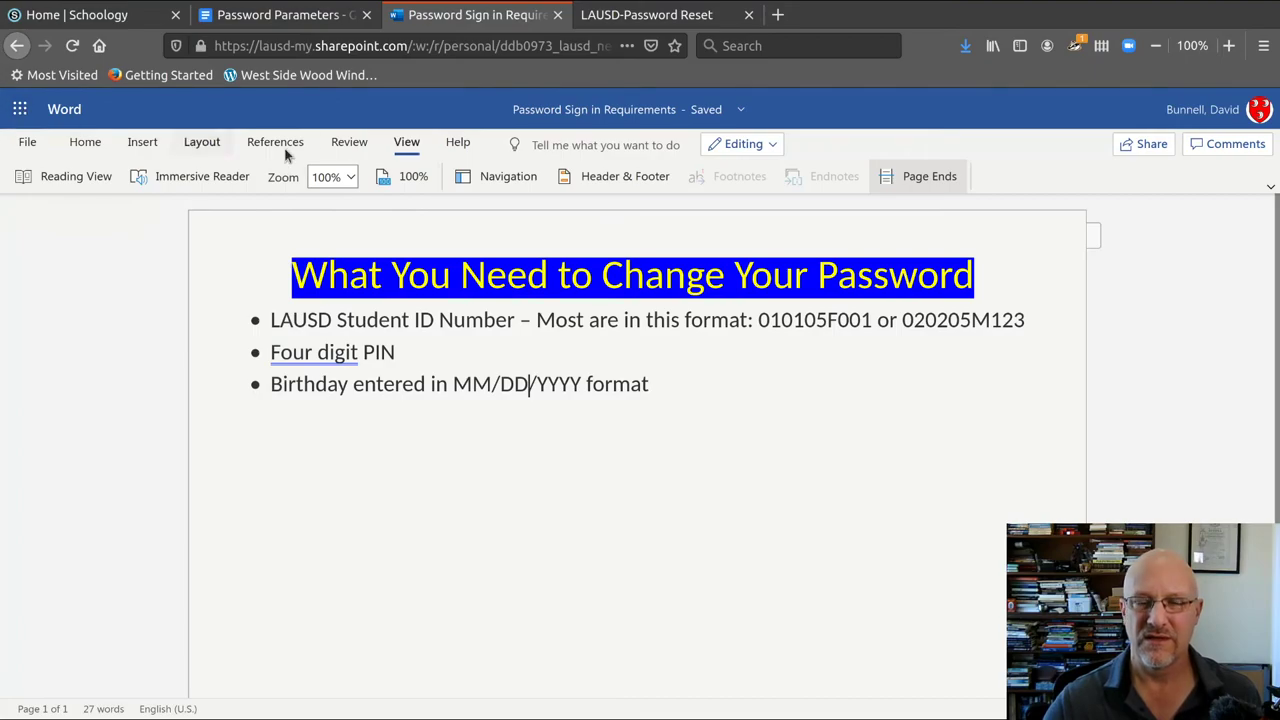
click(22, 110)
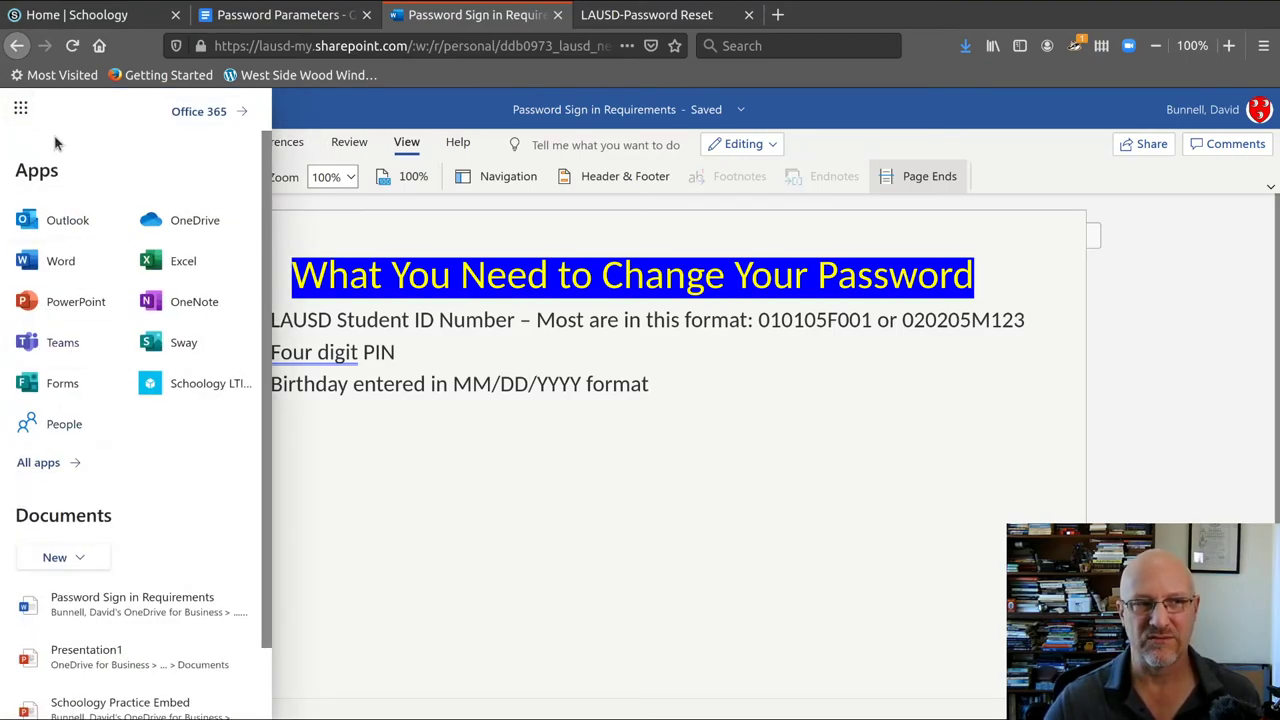
click(22, 112)
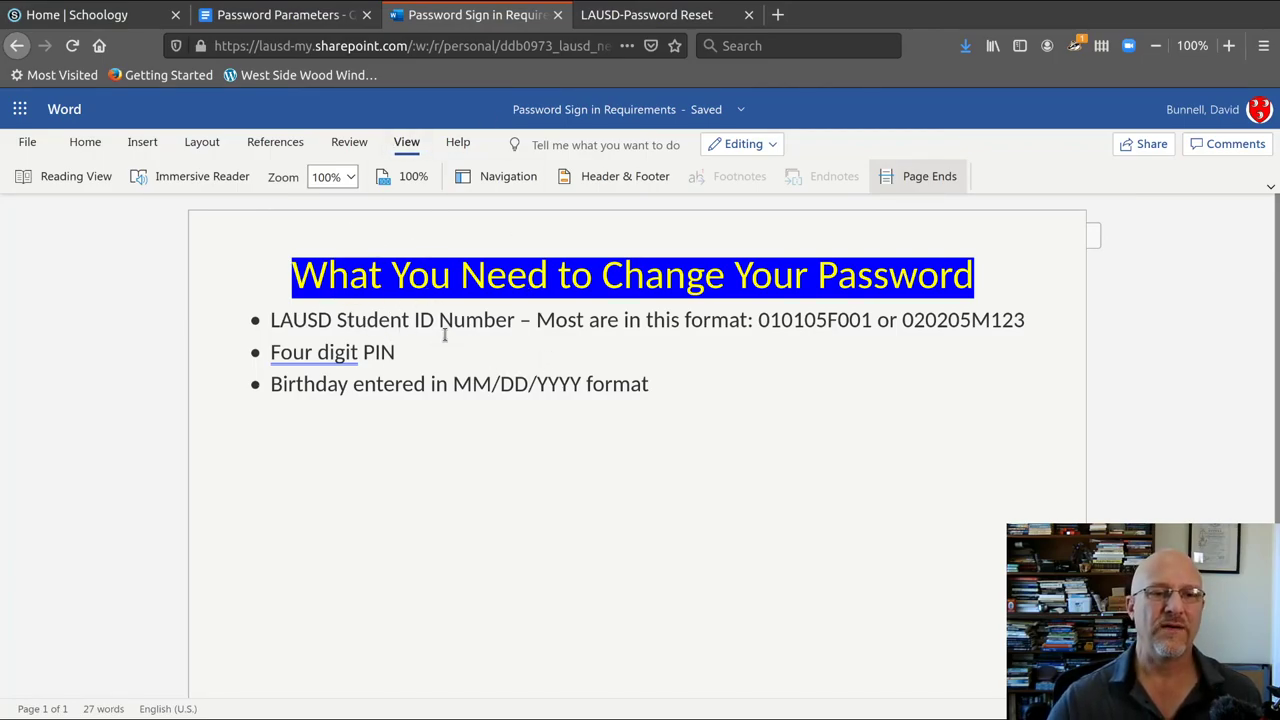
click(350, 15)
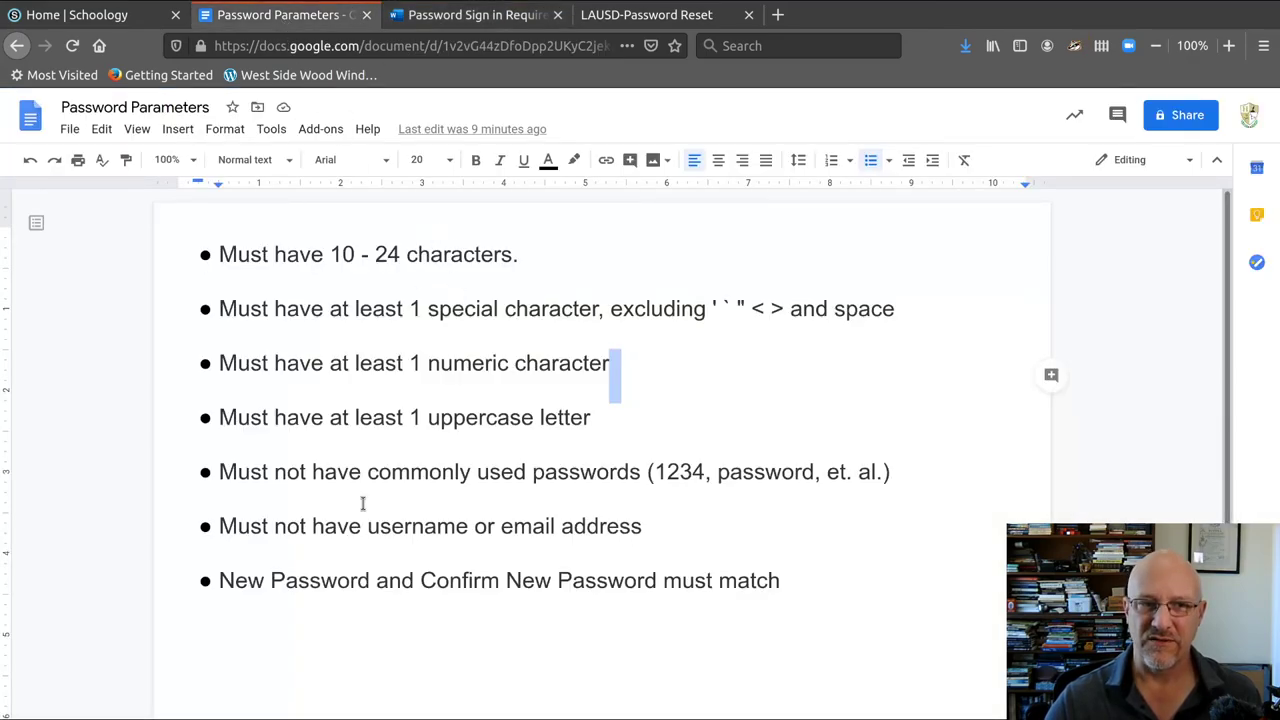
Step: Return to the LAUSD password reset tab showing the incorrect-information error
click(630, 15)
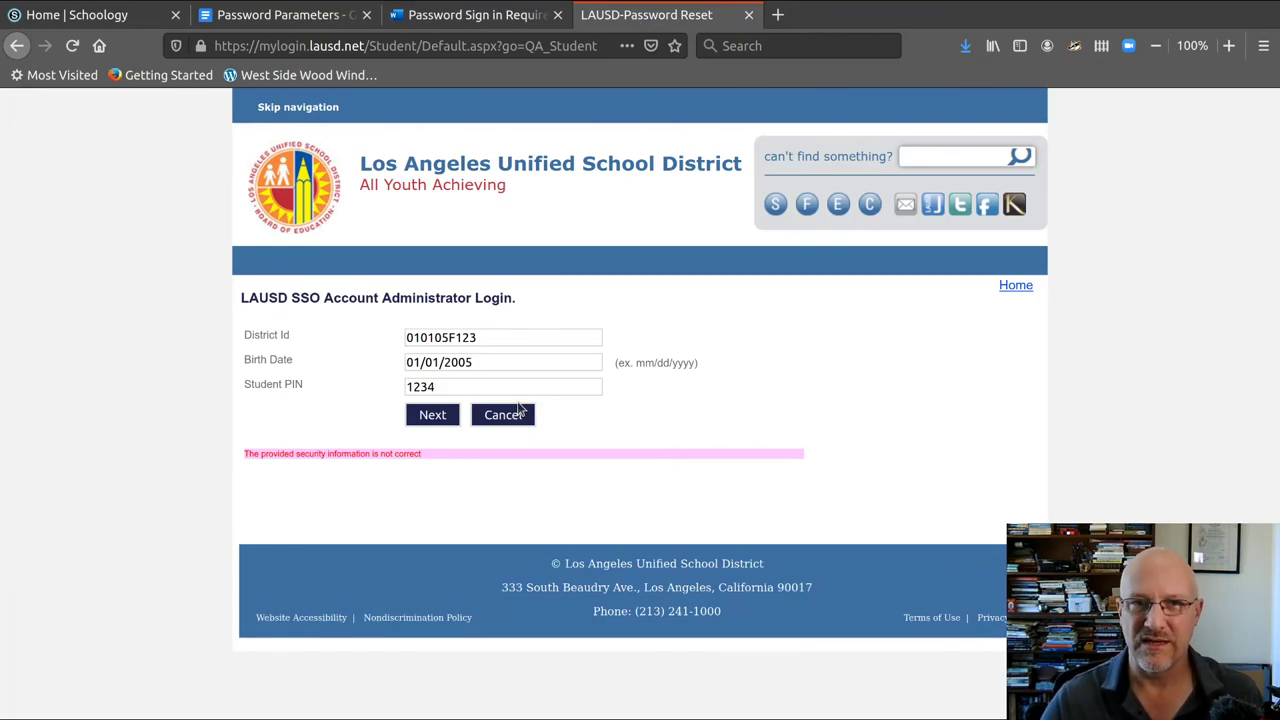